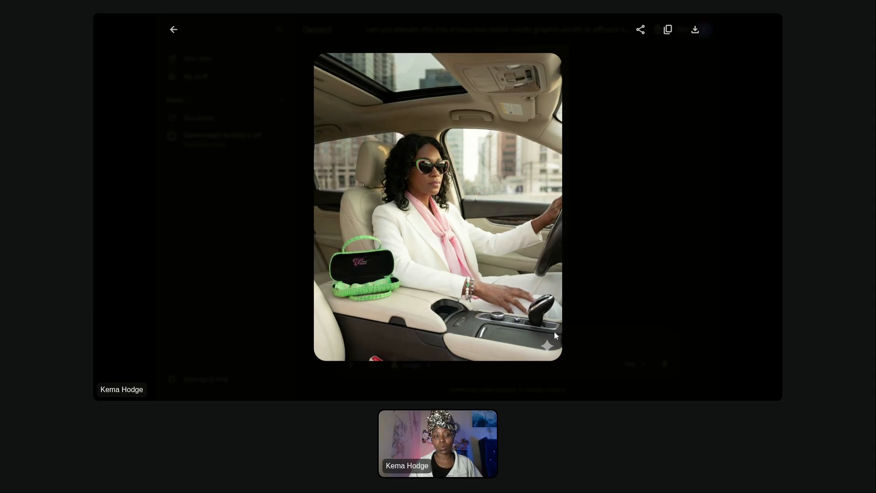
# Close the enlarged car lifestyle image and compare it with the faceless close-up of the hands holding the sunglasses.
pyautogui.click(648, 274)
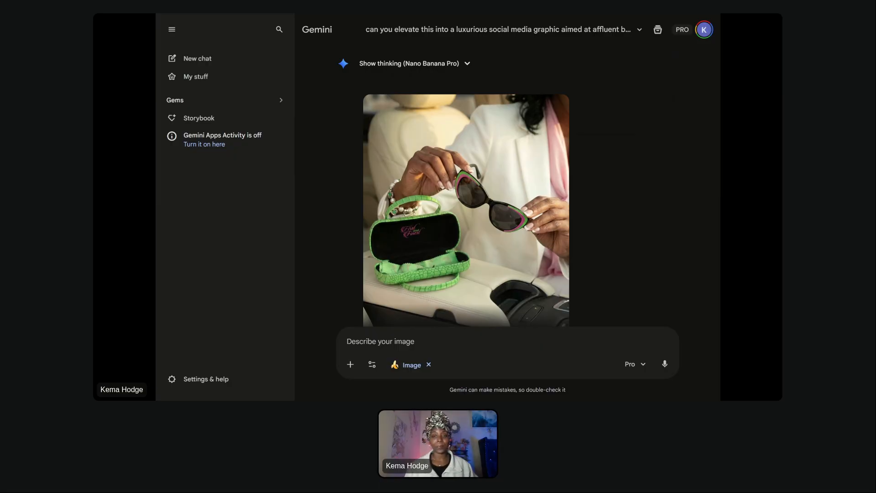
pyautogui.scroll(5, 507, 183)
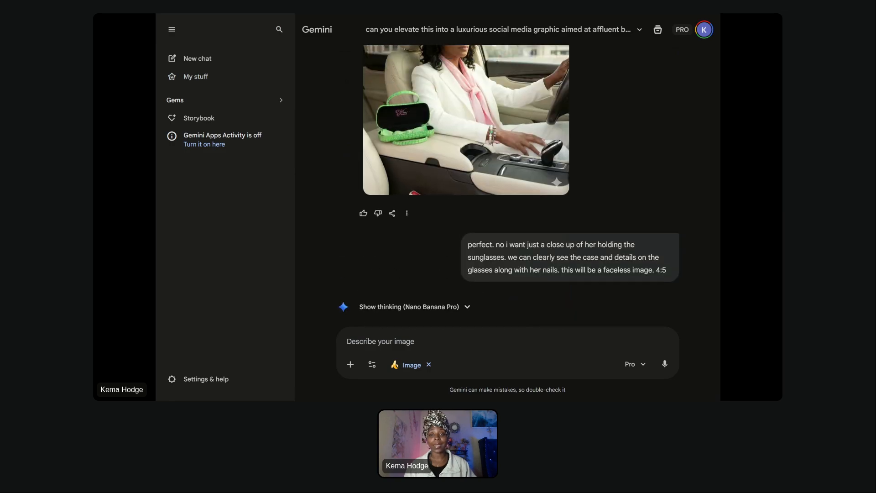
pyautogui.scroll(-2, 507, 183)
pyautogui.scroll(3, 508, 182)
pyautogui.scroll(1, 507, 182)
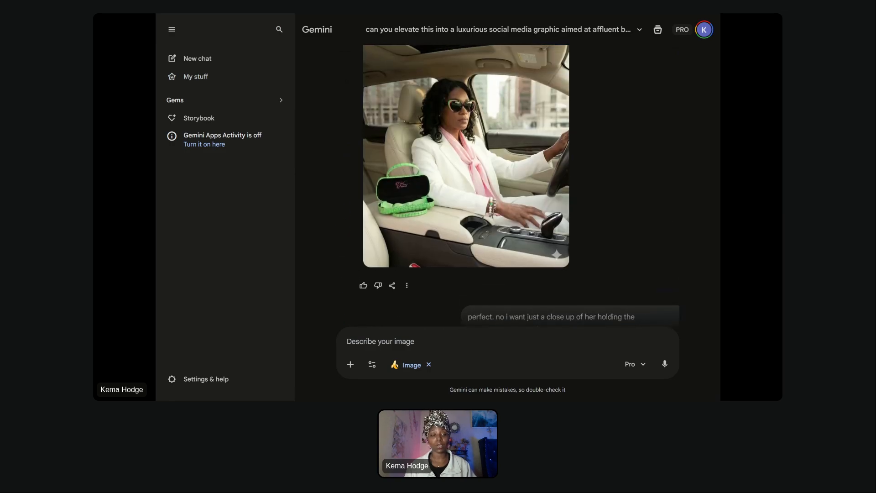
pyautogui.scroll(-7, 507, 182)
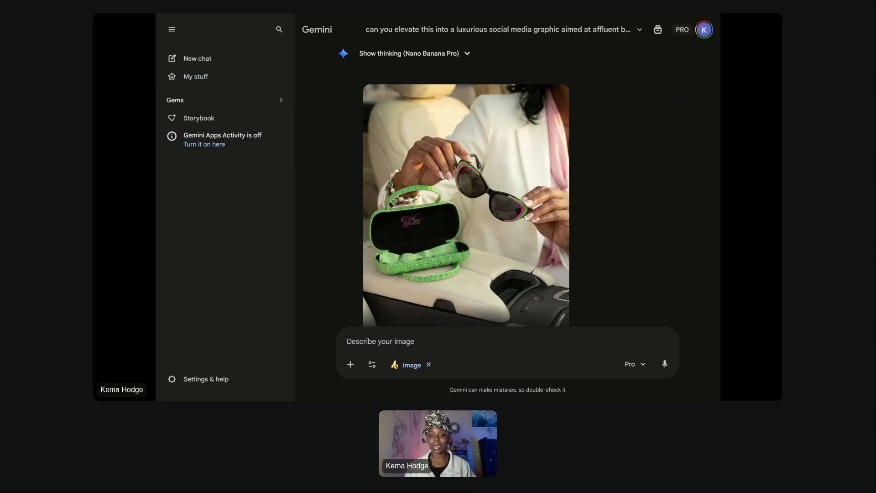
pyautogui.scroll(-1, 507, 183)
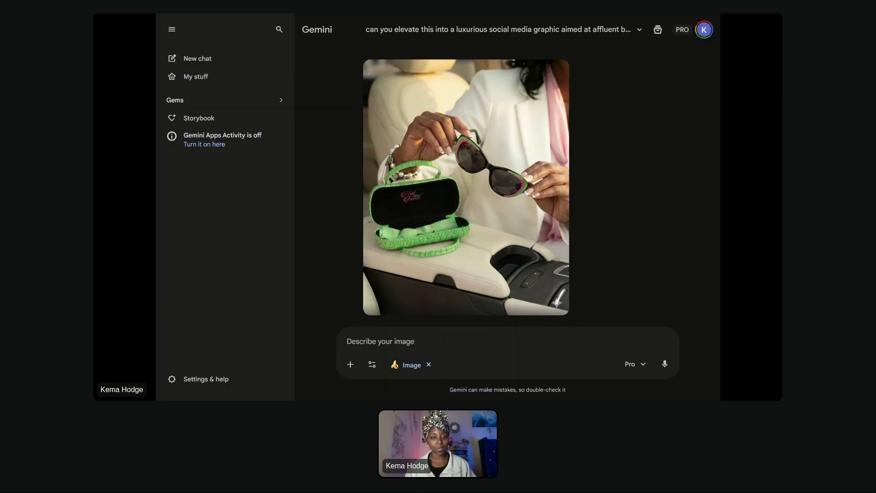
# Examine the isolated display image of the glasses and green case at enlarged size, together with its prompt.
pyautogui.scroll(-7, 507, 183)
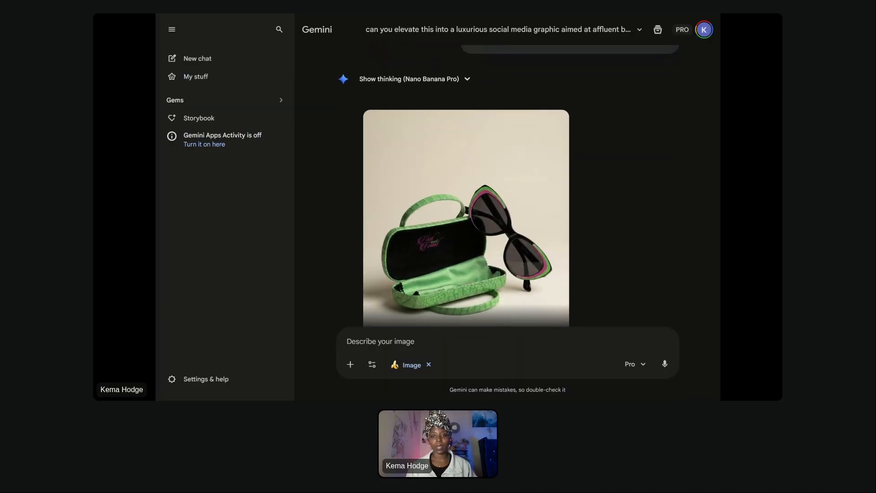
pyautogui.scroll(-1, 507, 183)
pyautogui.scroll(2, 507, 182)
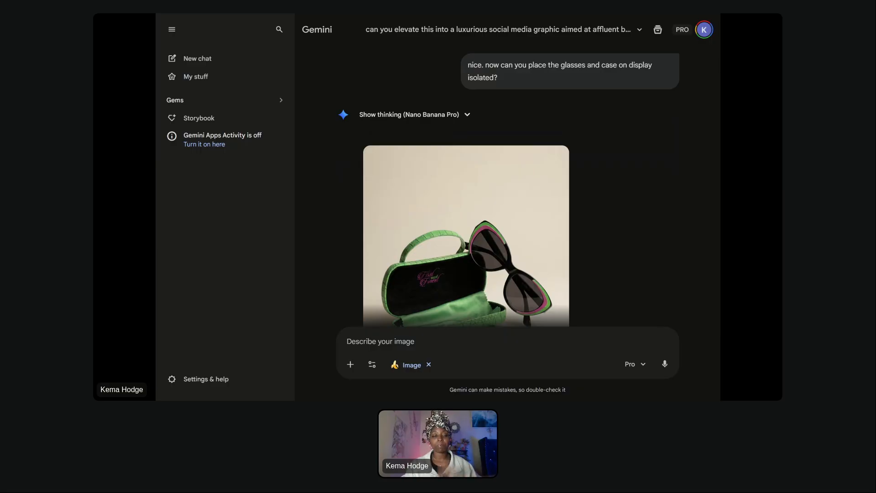
pyautogui.scroll(-2, 507, 205)
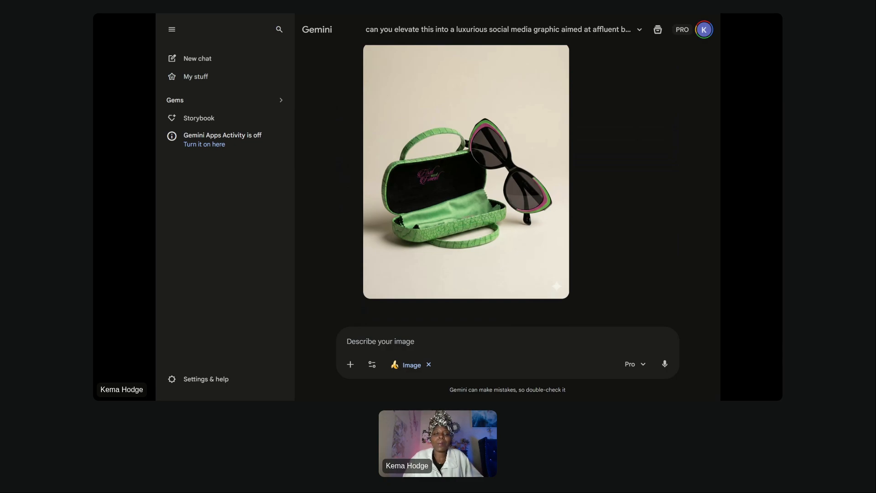
pyautogui.click(492, 193)
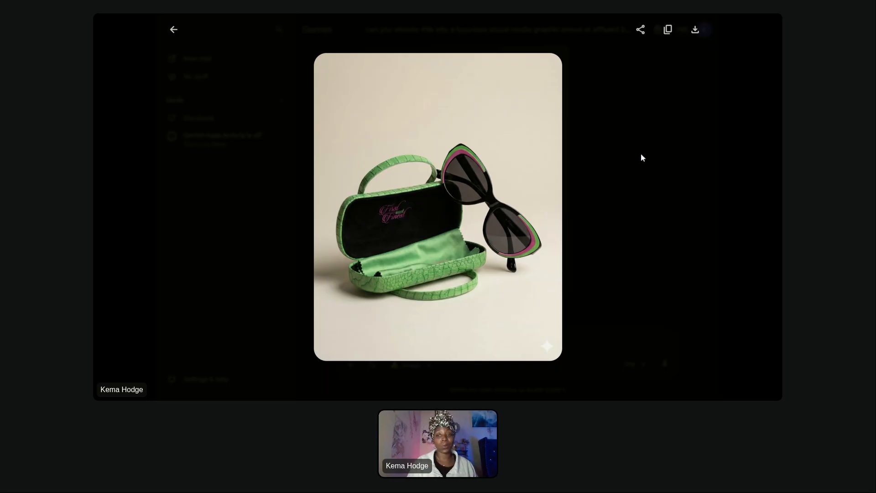
pyautogui.click(641, 168)
# Enlarge the feminine pink version with roses and the perfume tray, and download that image.
pyautogui.scroll(-6, 641, 167)
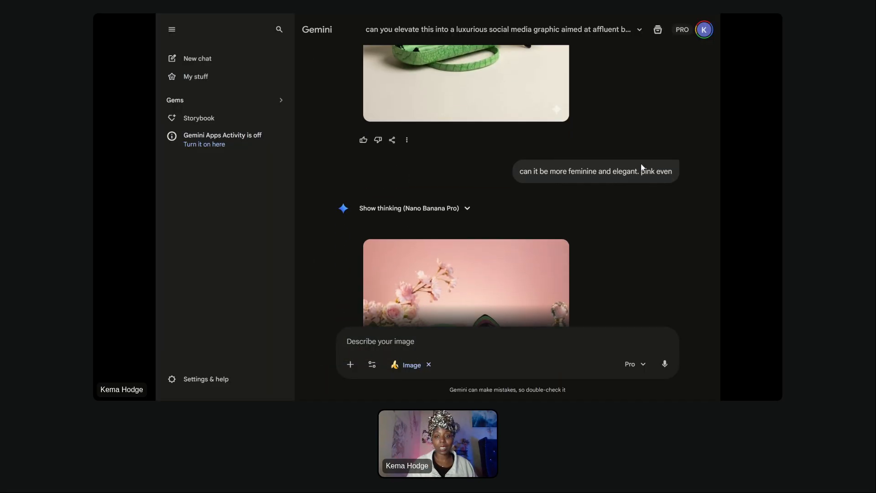
pyautogui.scroll(-2, 640, 167)
pyautogui.scroll(3, 641, 167)
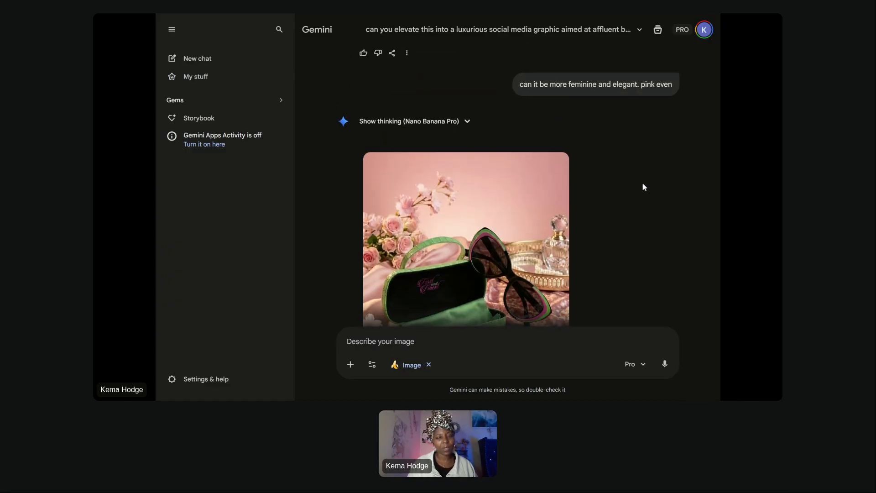
pyautogui.scroll(-3, 643, 186)
pyautogui.click(498, 206)
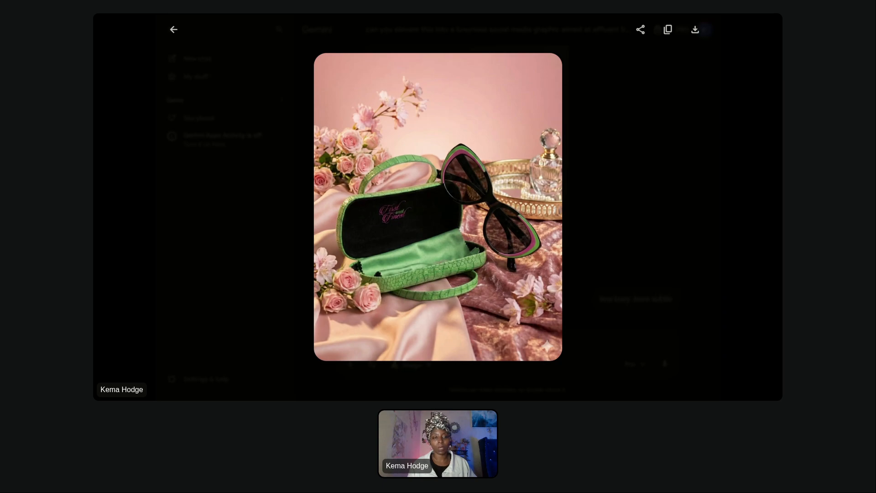
pyautogui.click(695, 31)
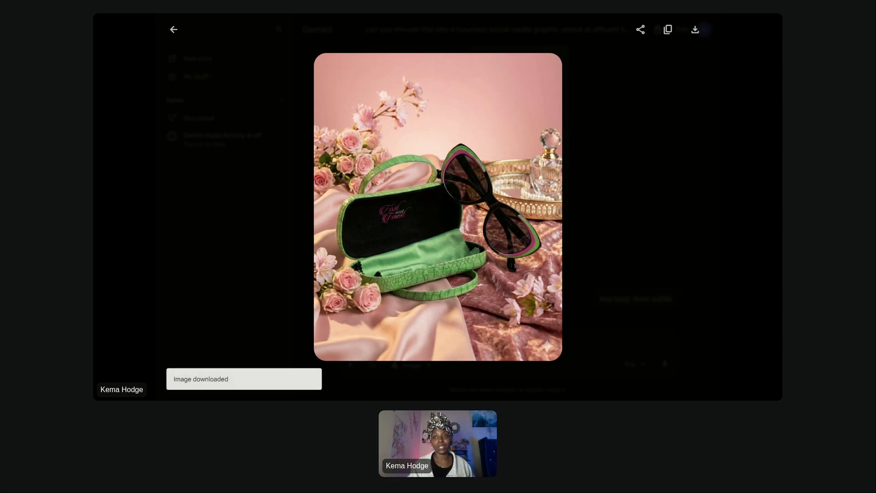
pyautogui.press('Escape')
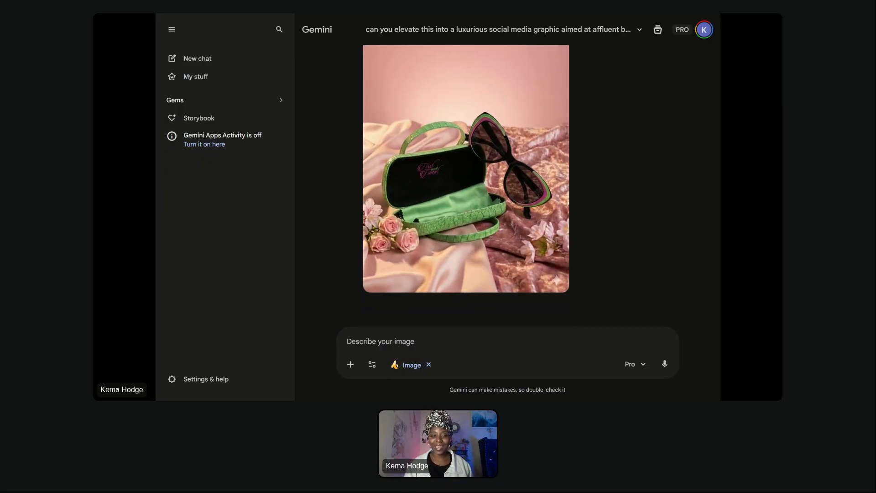
# Examine the single-texture soft pink version without flowers at enlarged size, along with the revision before it.
pyautogui.scroll(4, 464, 185)
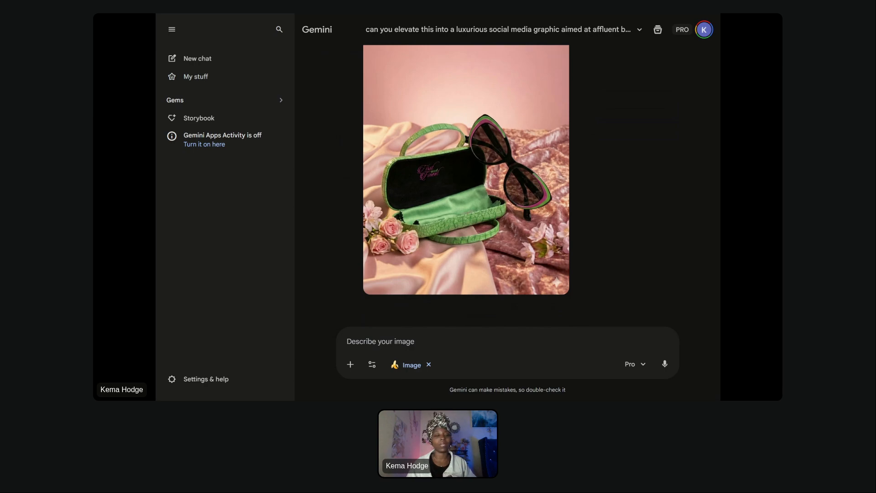
pyautogui.scroll(-5, 508, 185)
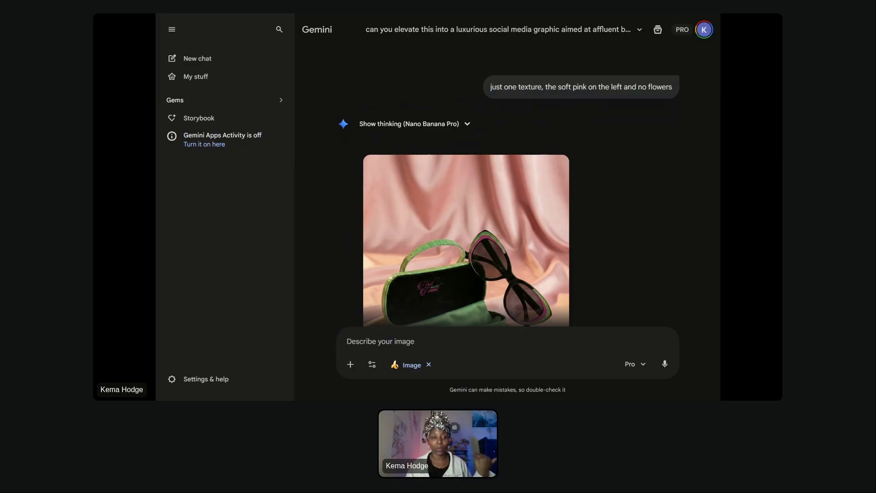
pyautogui.scroll(-2, 550, 125)
pyautogui.click(499, 161)
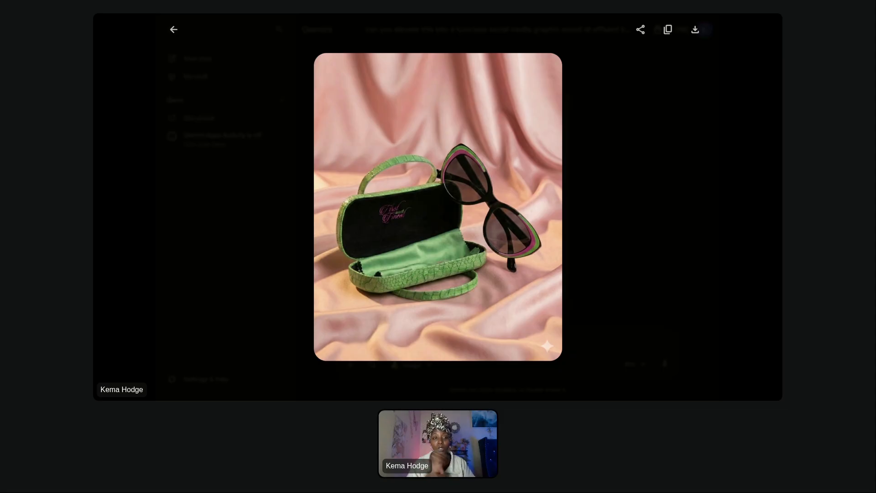
pyautogui.click(604, 223)
# Return to the first prompt of the chat and view its attached reference photo of the green sunglasses case.
pyautogui.scroll(-5, 604, 223)
pyautogui.scroll(-15, 604, 223)
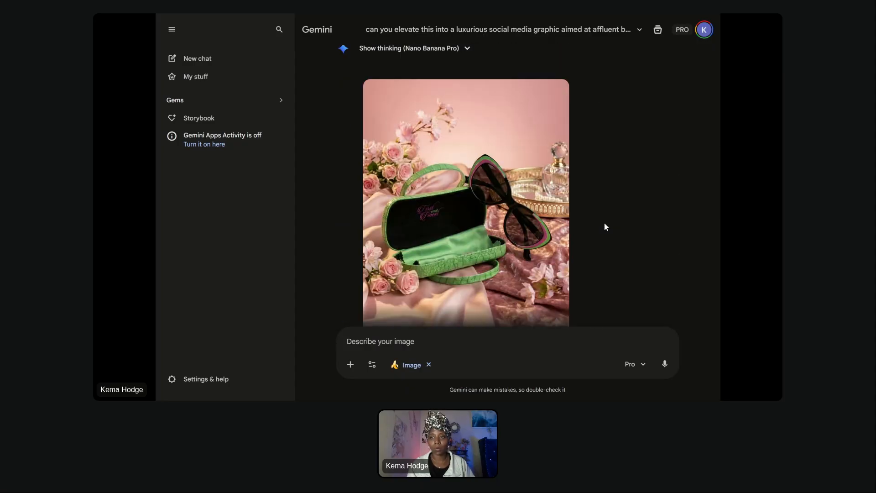
pyautogui.scroll(15, 605, 223)
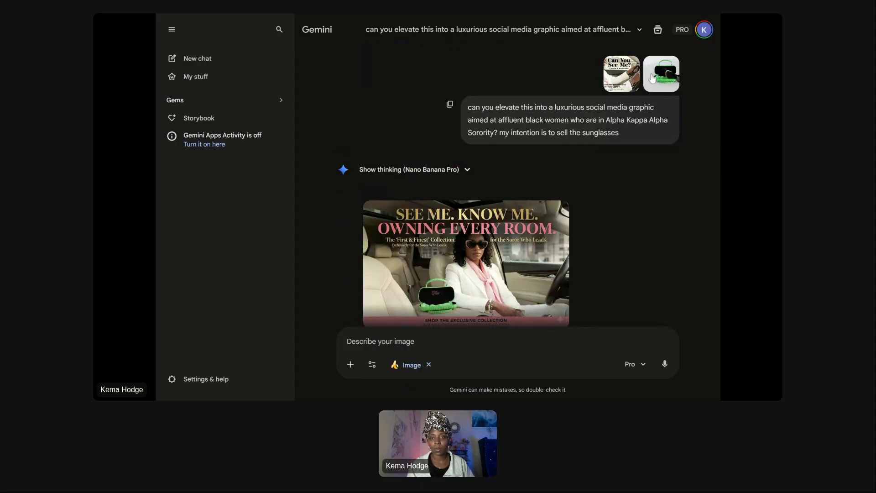
pyautogui.click(651, 78)
pyautogui.click(642, 286)
pyautogui.scroll(-15, 641, 286)
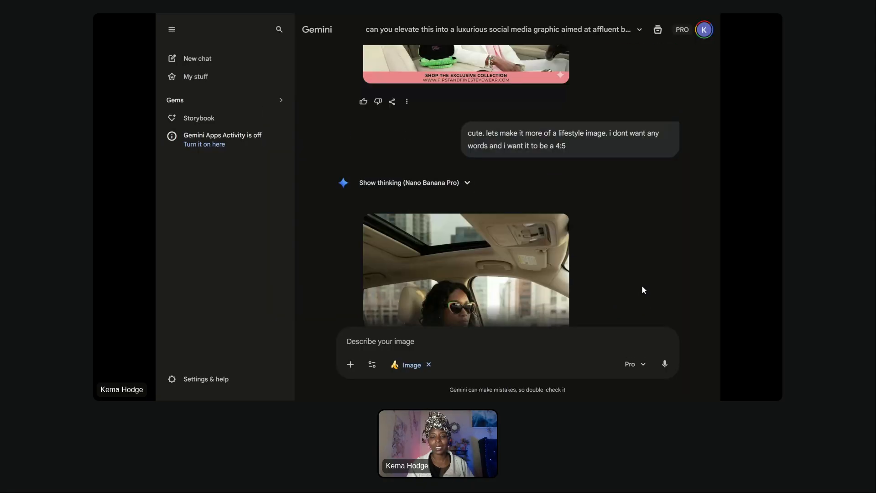
pyautogui.scroll(15, 641, 284)
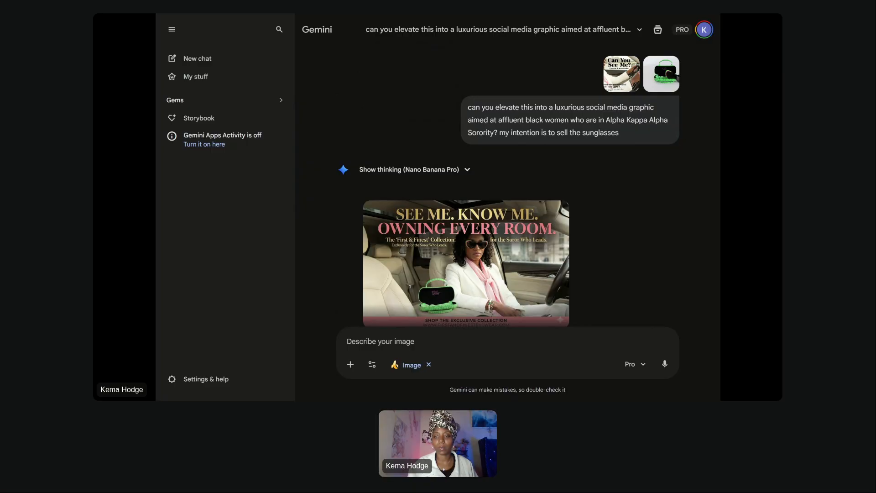
# Switch to the Canva design, collapse the uploads and open page 2.
pyautogui.hotkey('ctrl', 'Tab')
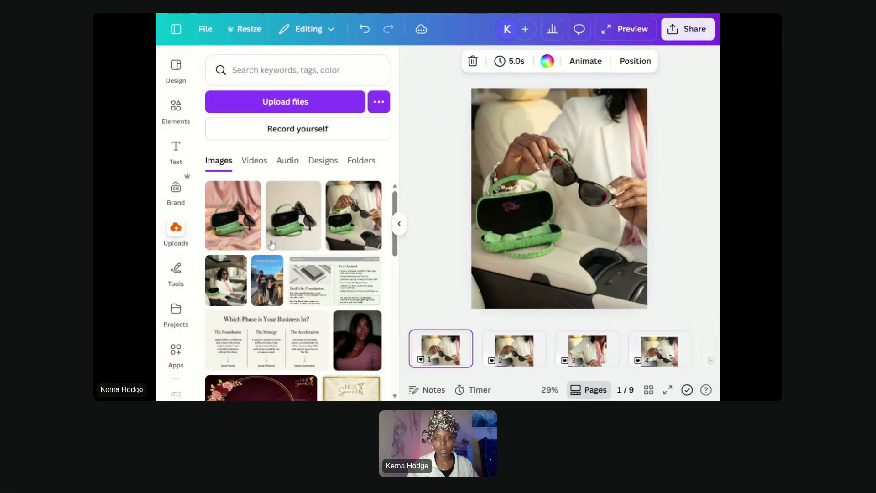
pyautogui.click(398, 225)
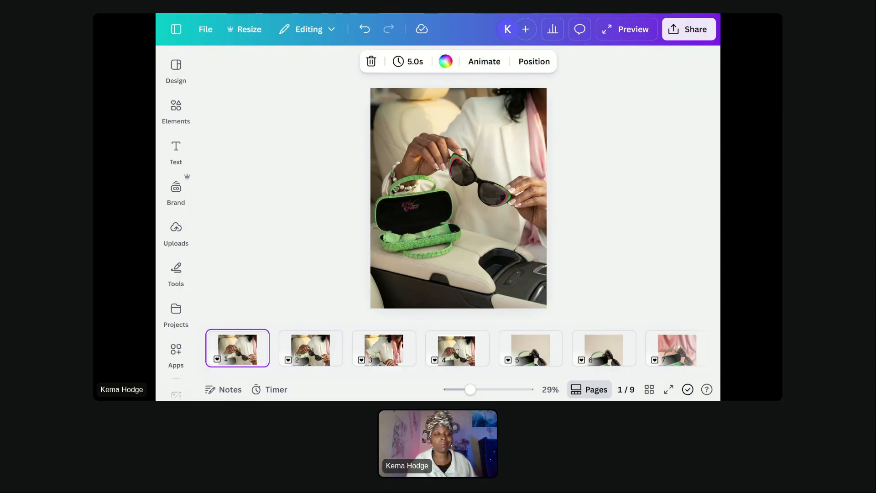
pyautogui.click(310, 361)
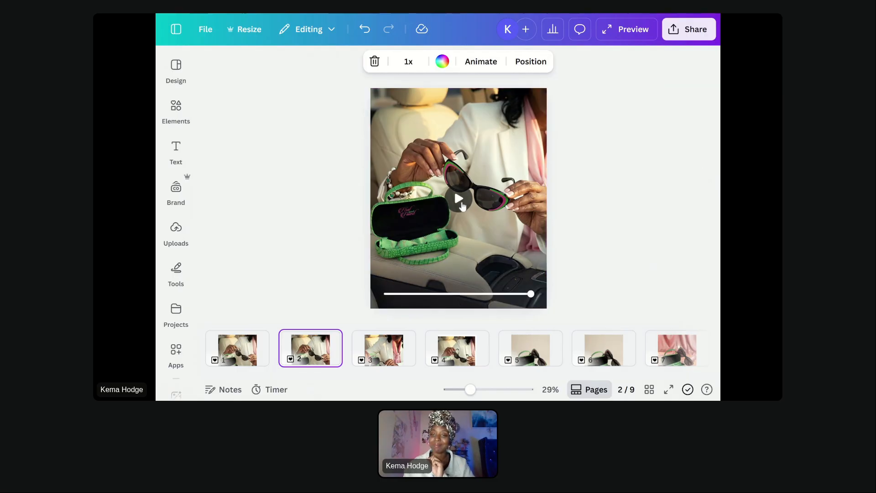
# Extend the trim of the sunglasses video on page 2 to its full 3.0 seconds.
pyautogui.click(505, 180)
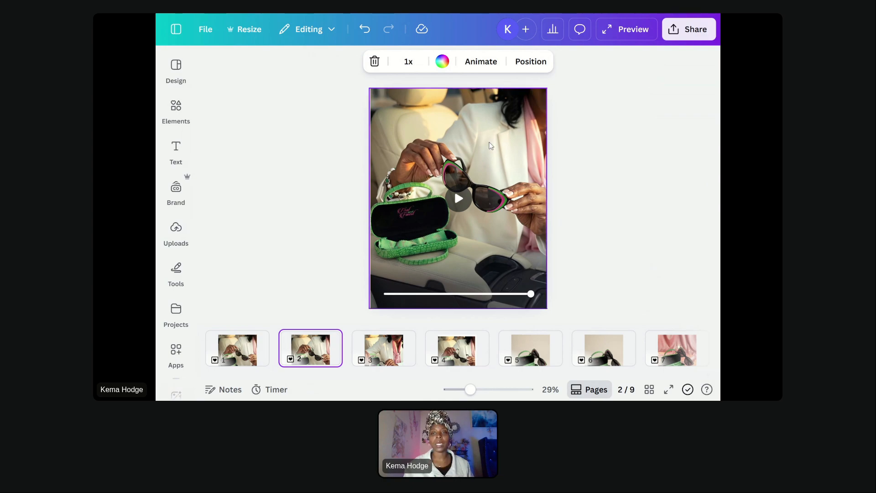
pyautogui.click(456, 159)
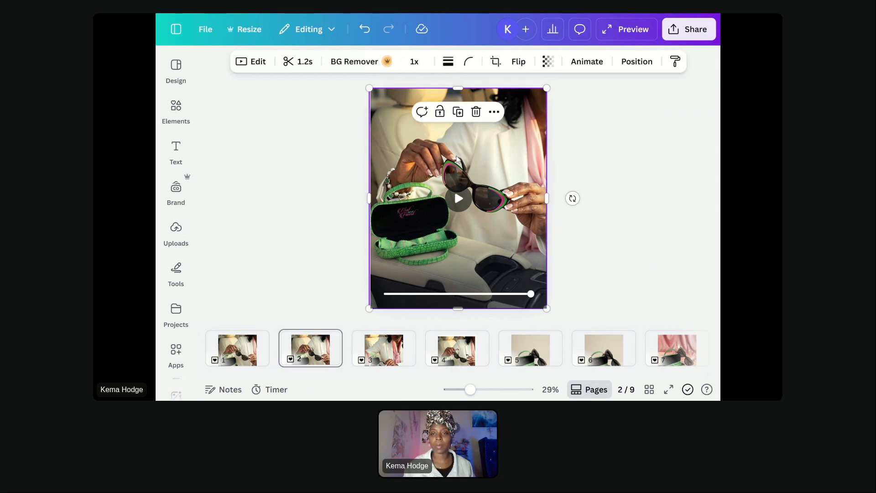
pyautogui.click(291, 61)
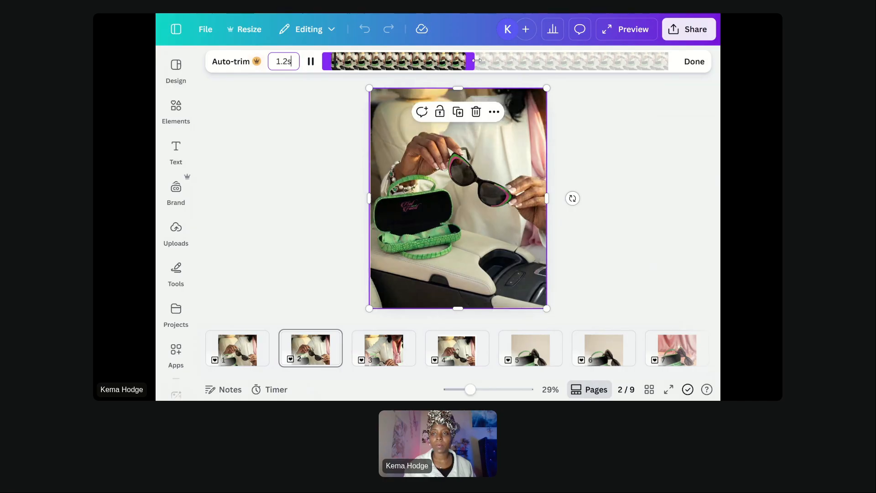
pyautogui.moveTo(470, 61); pyautogui.dragTo(707, 38)
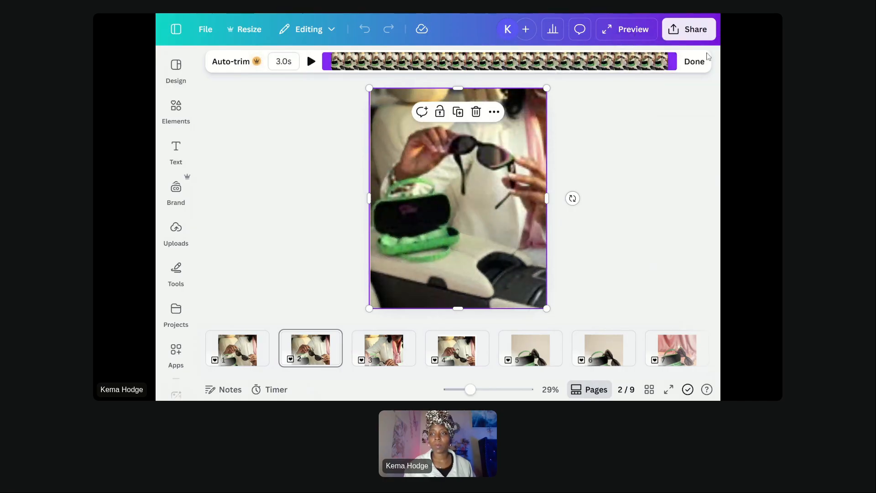
pyautogui.click(695, 62)
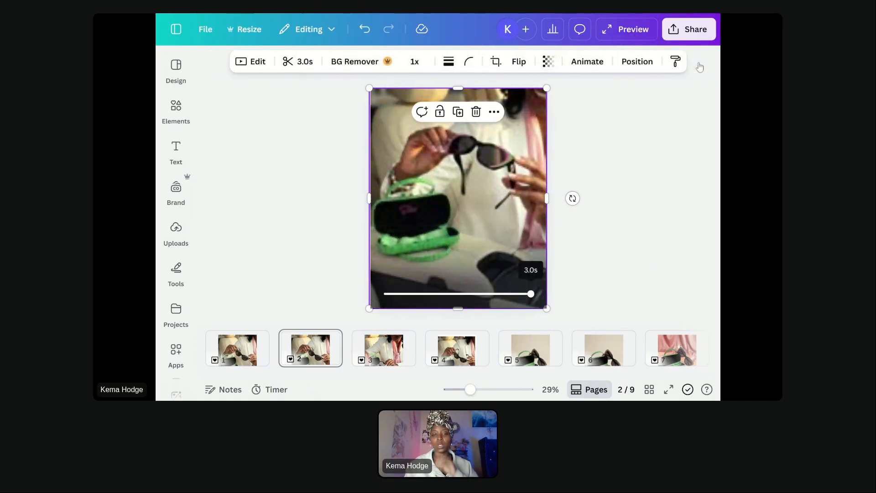
pyautogui.click(661, 229)
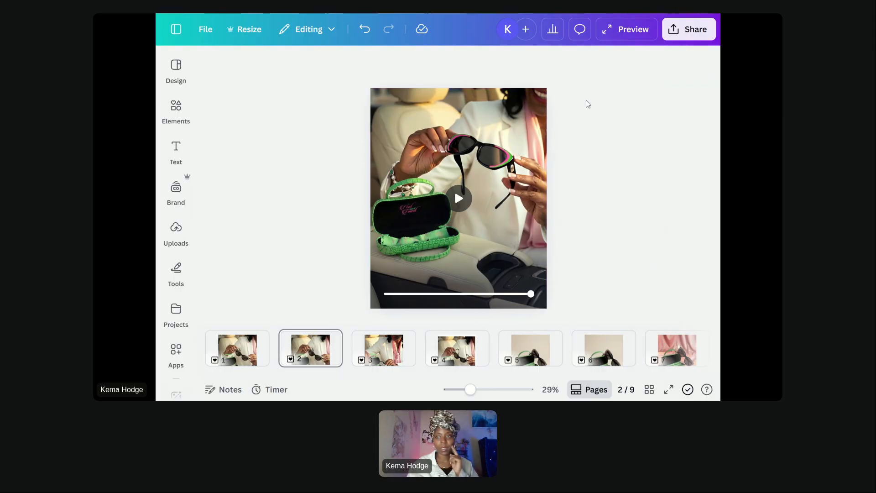
# Preview the whole design from the first page, pausing and resuming playback, and close the preview.
pyautogui.click(637, 30)
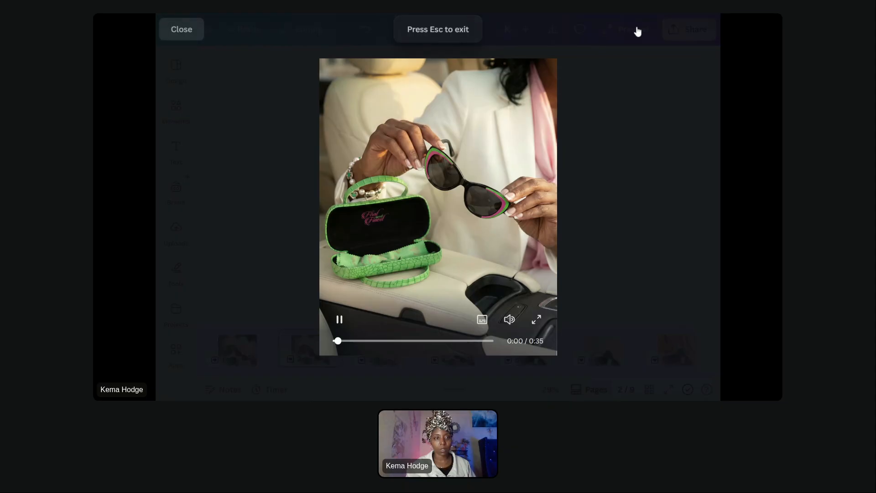
pyautogui.moveTo(431, 214)
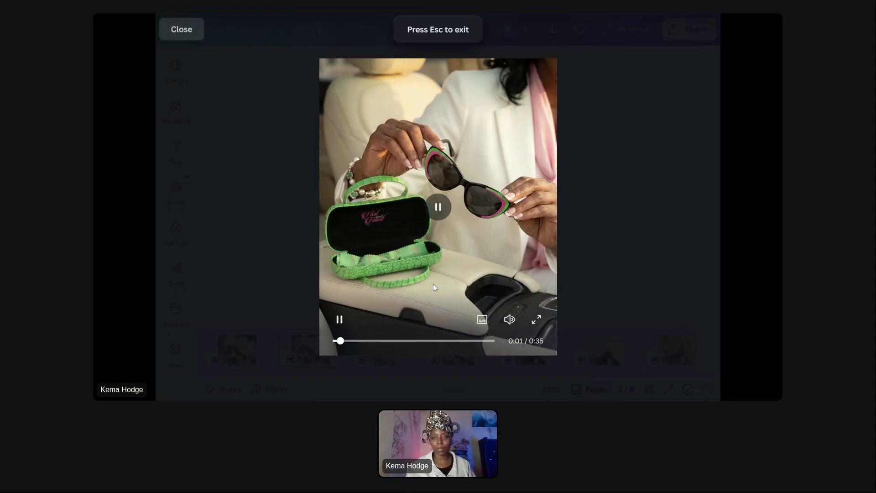
pyautogui.click(432, 212)
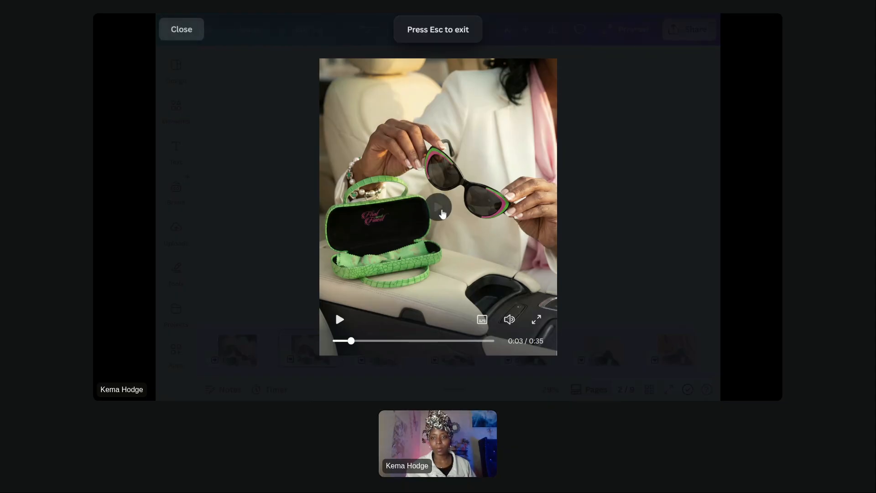
pyautogui.click(438, 267)
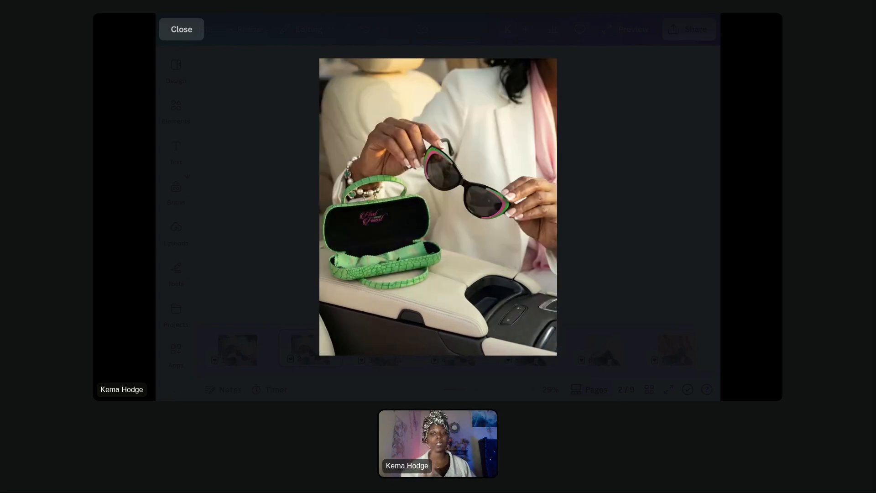
pyautogui.click(626, 270)
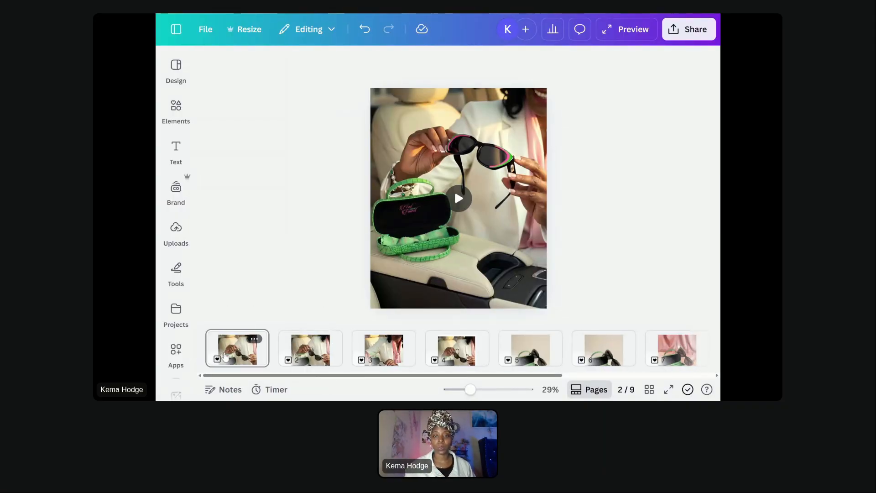
# Open page 1 and page 2 in turn to compare the sunglasses photo with its video version.
pyautogui.click(225, 355)
pyautogui.click(310, 349)
pyautogui.click(264, 333)
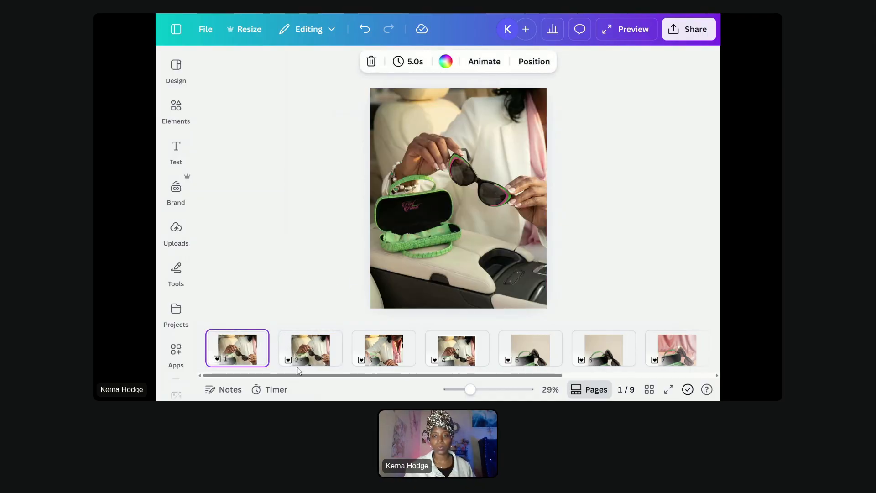
pyautogui.click(298, 360)
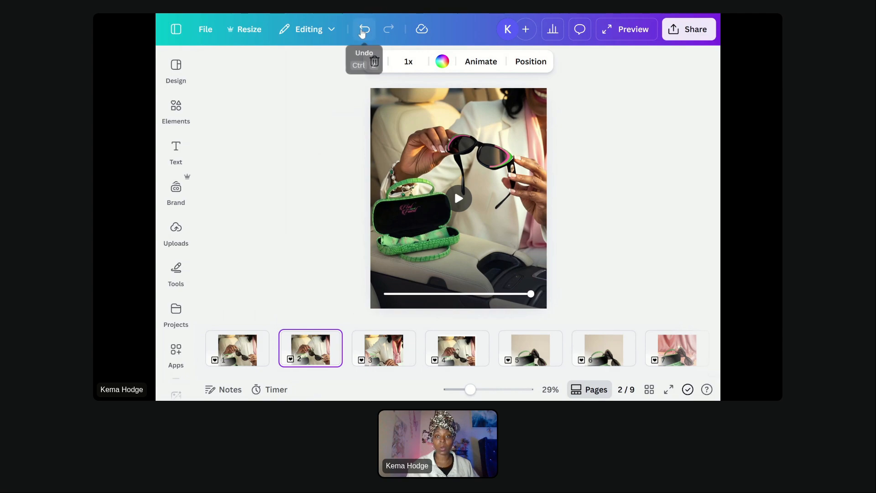
# Undo the last two edits and play the sunglasses video on page 2.
pyautogui.click(363, 30)
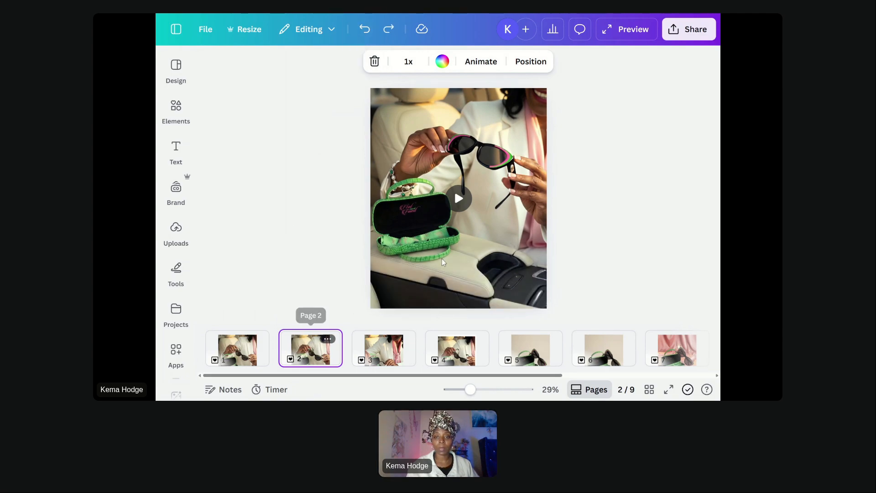
pyautogui.moveTo(458, 200)
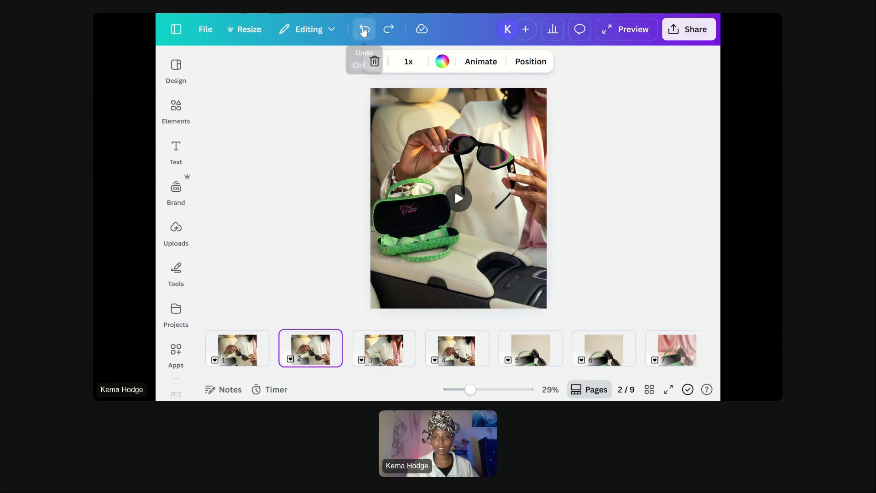
pyautogui.click(363, 30)
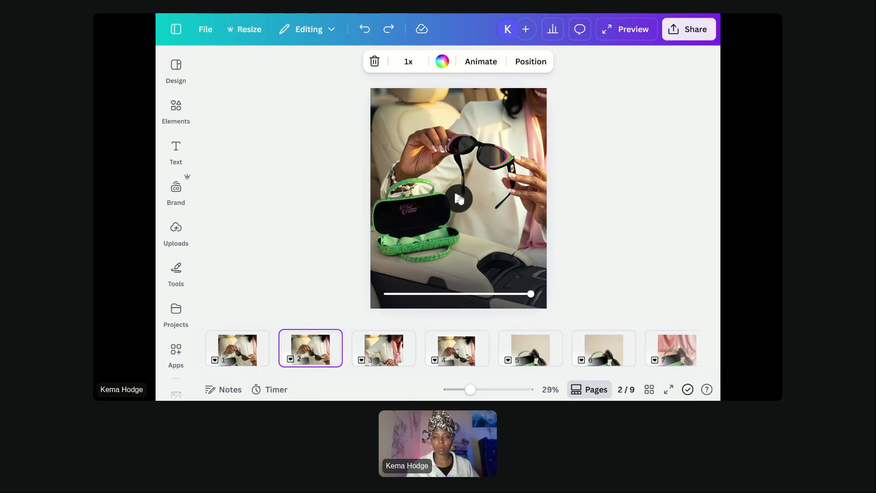
pyautogui.click(458, 198)
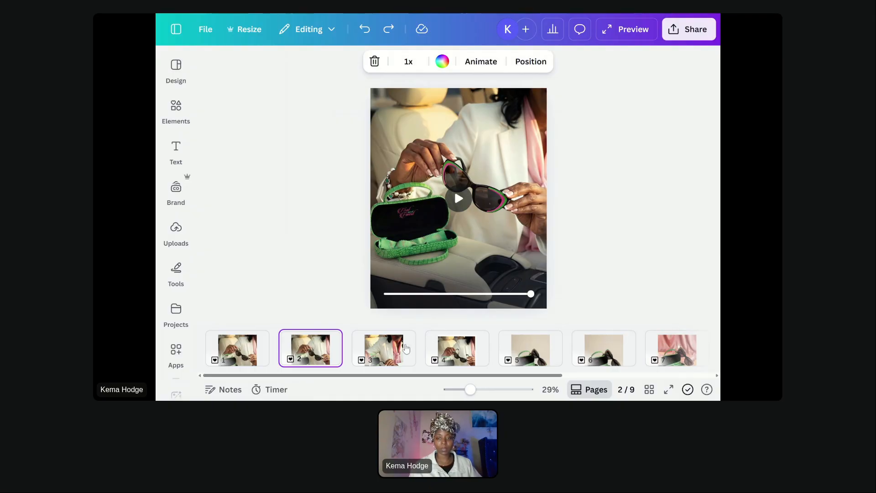
# Open page 3 and play its video of the sunglasses beside the green case, then replay it.
pyautogui.click(375, 352)
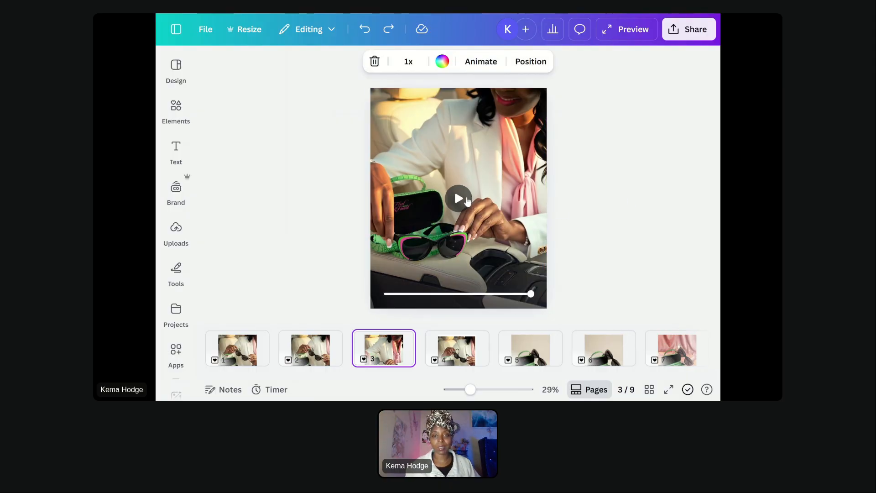
pyautogui.press('space')
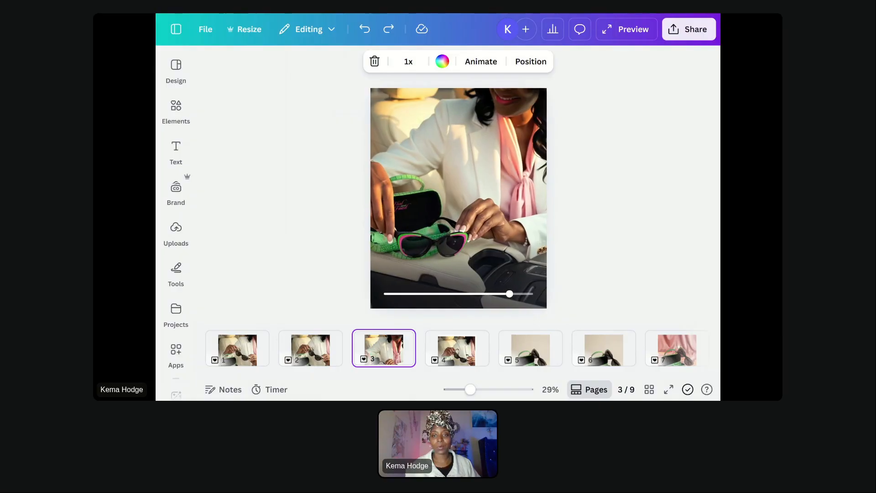
pyautogui.click(449, 194)
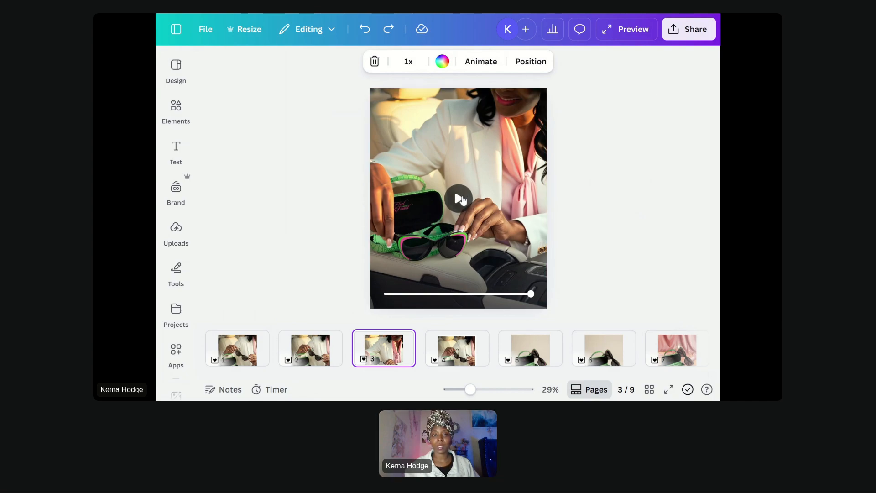
# Hide the page thumbnails and watch the page 3 video at a larger size.
pyautogui.scroll(3, 321, 153)
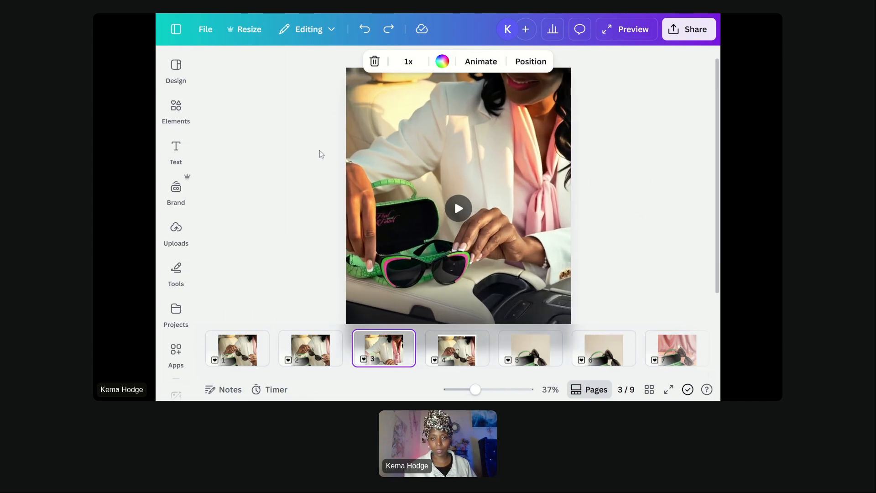
pyautogui.scroll(1, 320, 153)
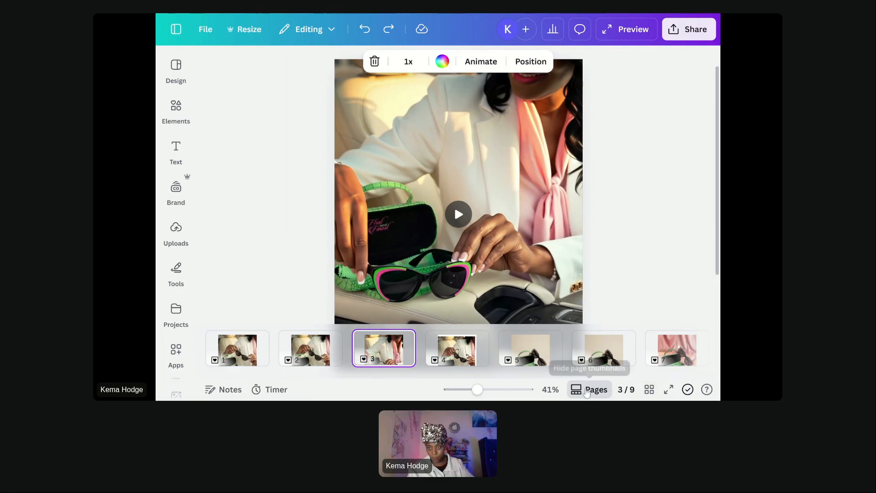
pyautogui.click(590, 389)
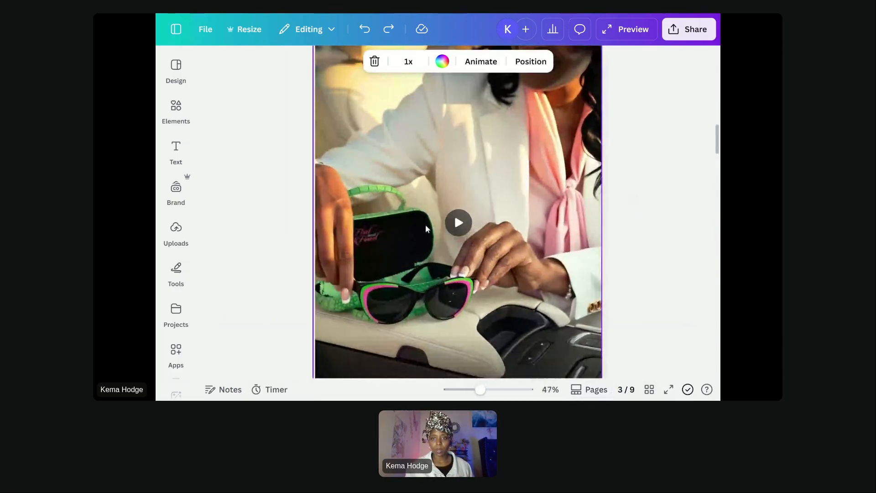
pyautogui.click(458, 222)
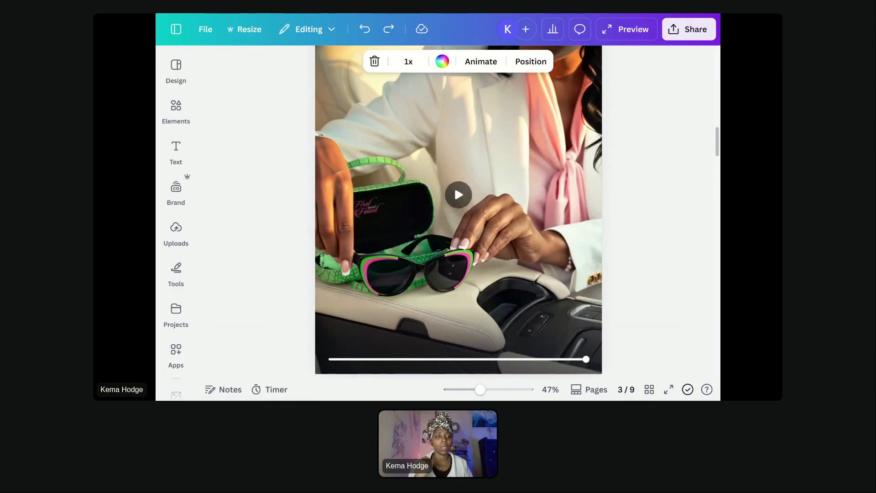
# Review pages 4 through 8, examining the sunglasses and green case visuals on beige and pink backgrounds.
pyautogui.scroll(-5, 629, 276)
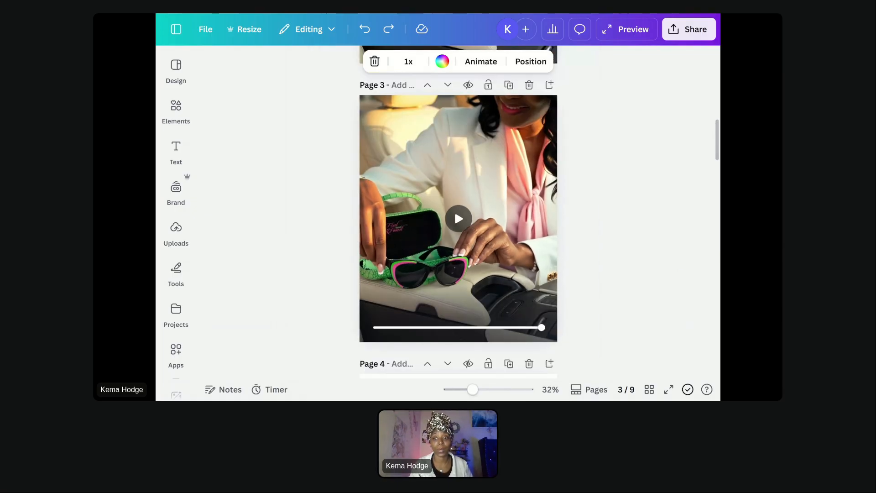
pyautogui.scroll(-7, 458, 212)
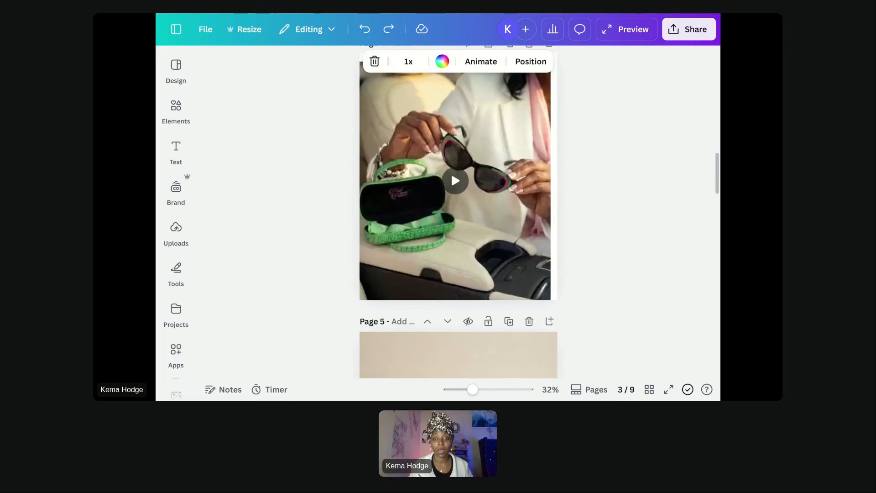
pyautogui.moveTo(467, 183)
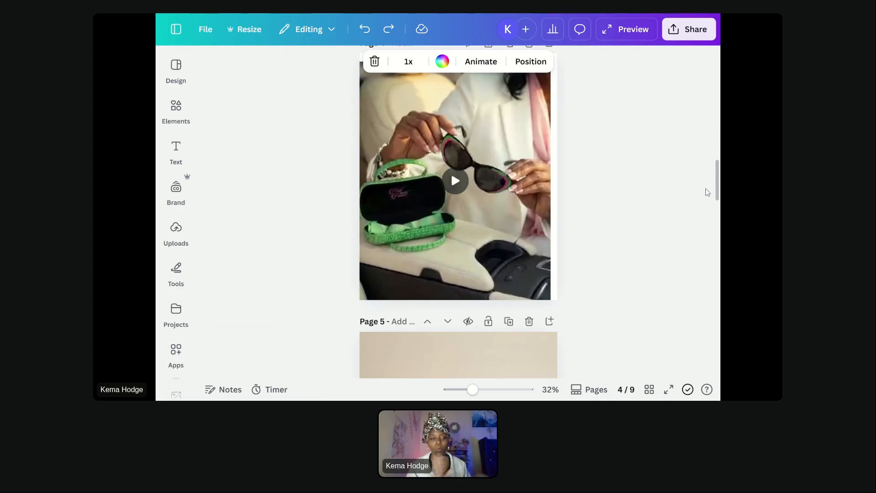
pyautogui.scroll(-5, 484, 253)
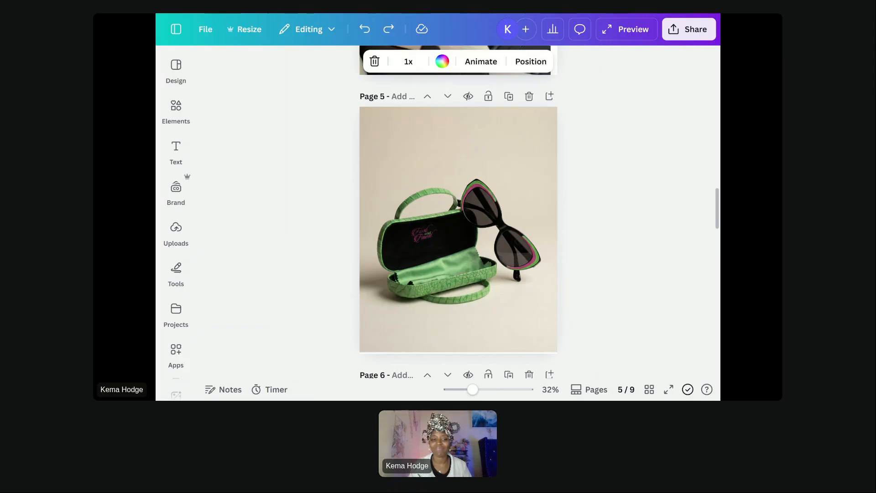
pyautogui.scroll(-3, 458, 212)
pyautogui.scroll(-2, 458, 212)
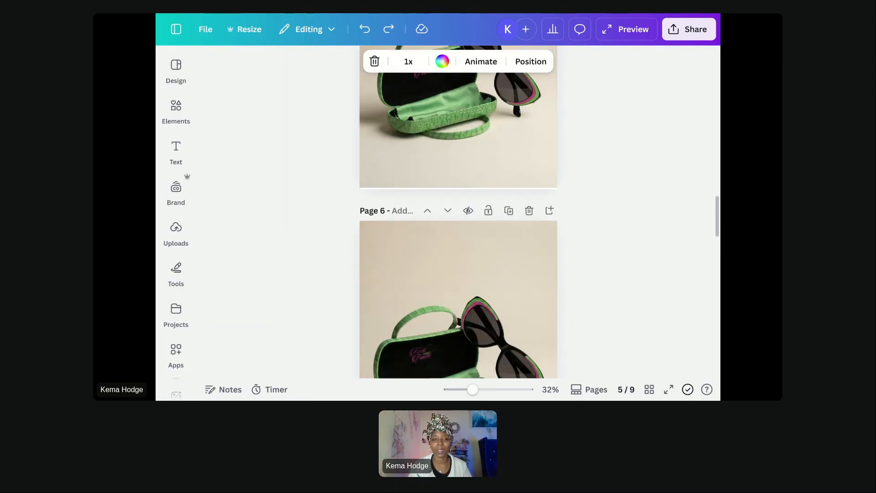
pyautogui.scroll(-10, 458, 212)
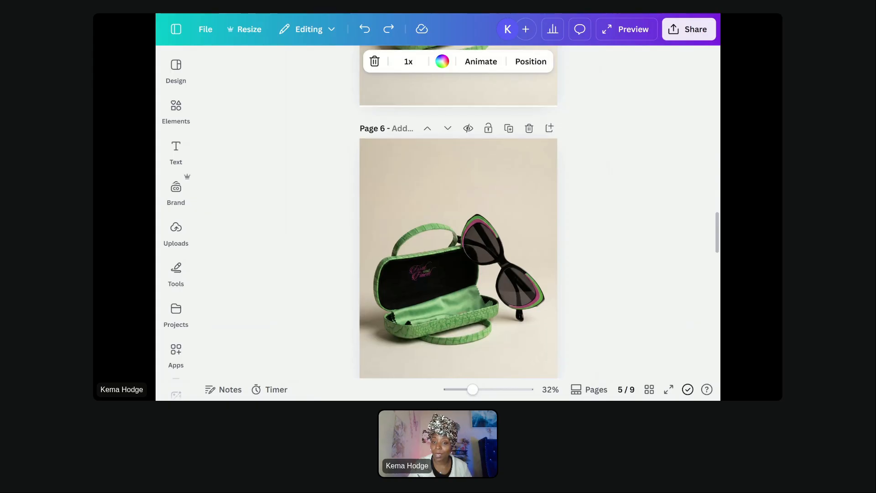
pyautogui.scroll(-4, 590, 197)
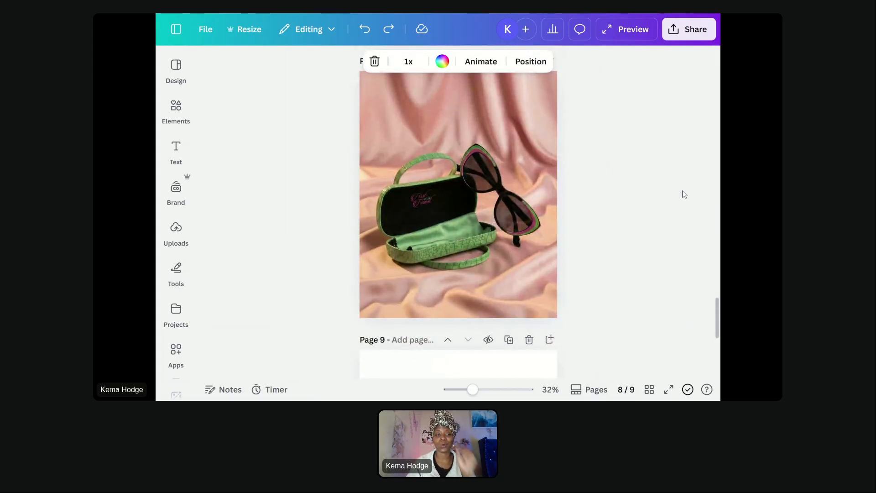
# Return to page 7 and play the pink-fabric sunglasses video several times.
pyautogui.scroll(4, 458, 212)
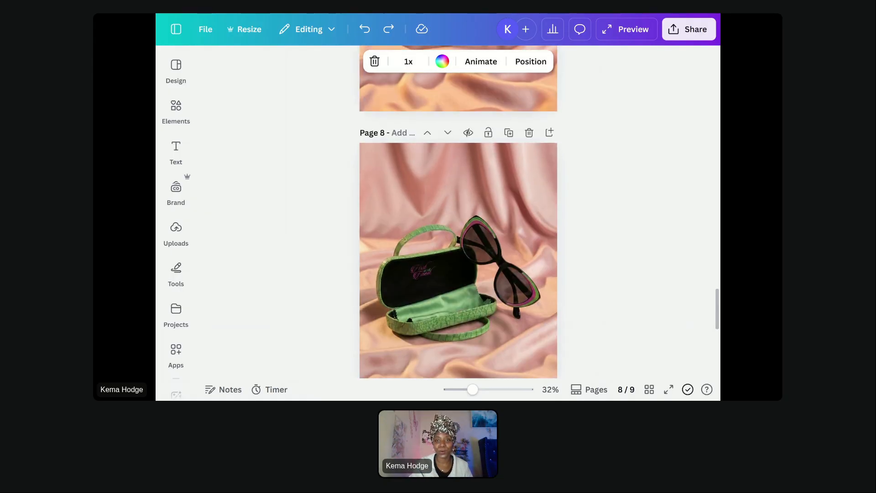
pyautogui.scroll(4, 480, 219)
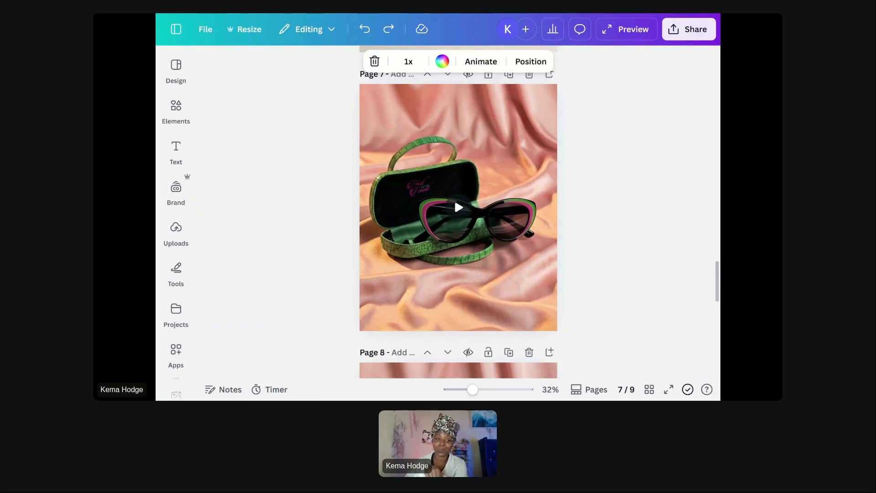
pyautogui.press('space')
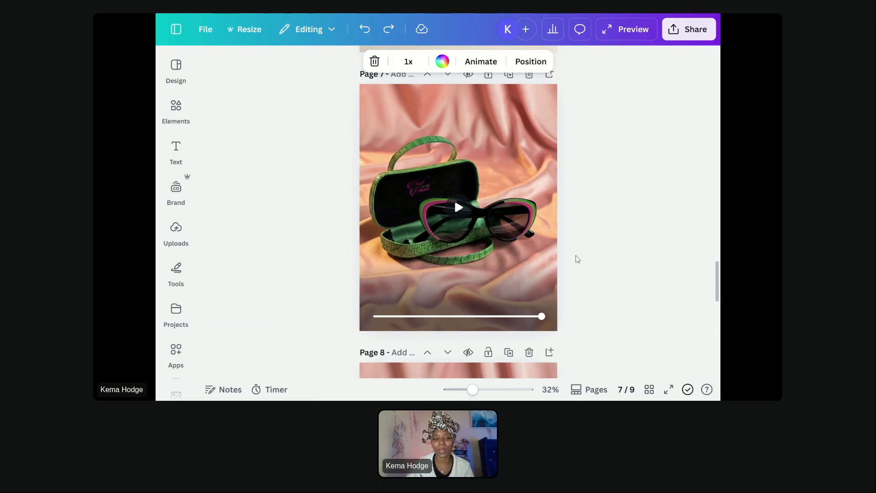
pyautogui.click(459, 209)
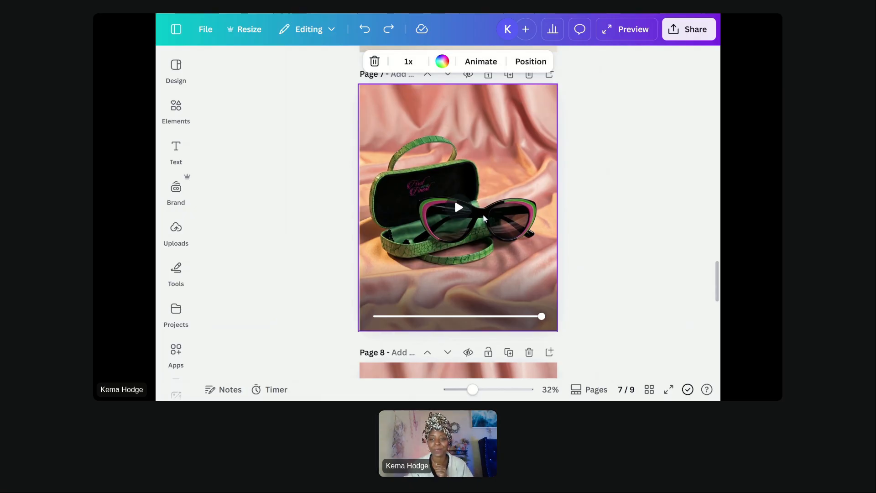
pyautogui.click(458, 208)
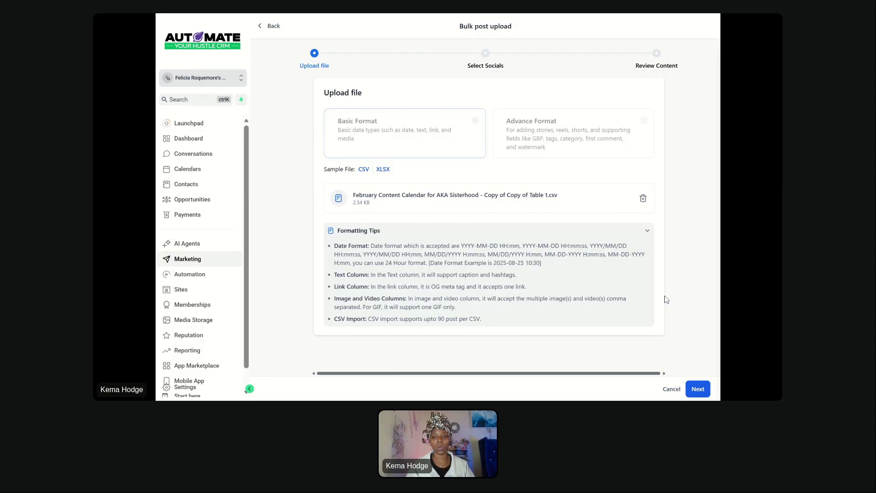
# Continue the CSV bulk upload, select the Can You See Me Eyewear Facebook and Instagram accounts, and create the posts.
pyautogui.click(697, 390)
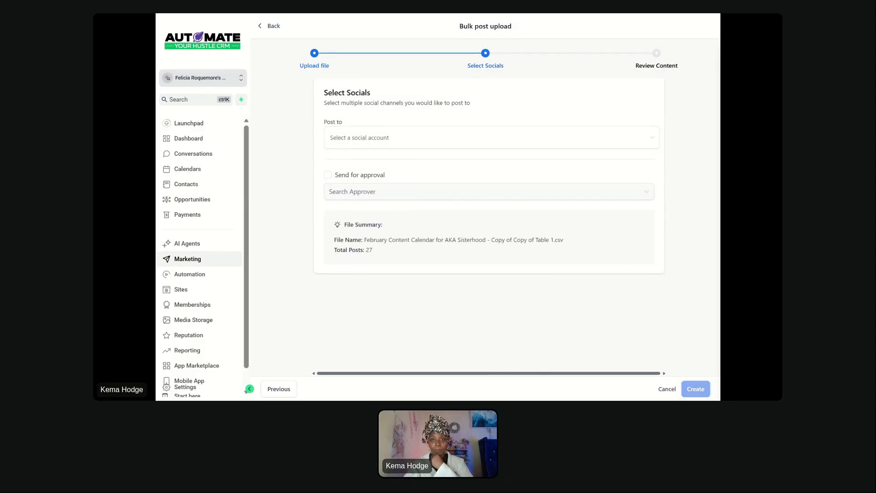
pyautogui.click(473, 139)
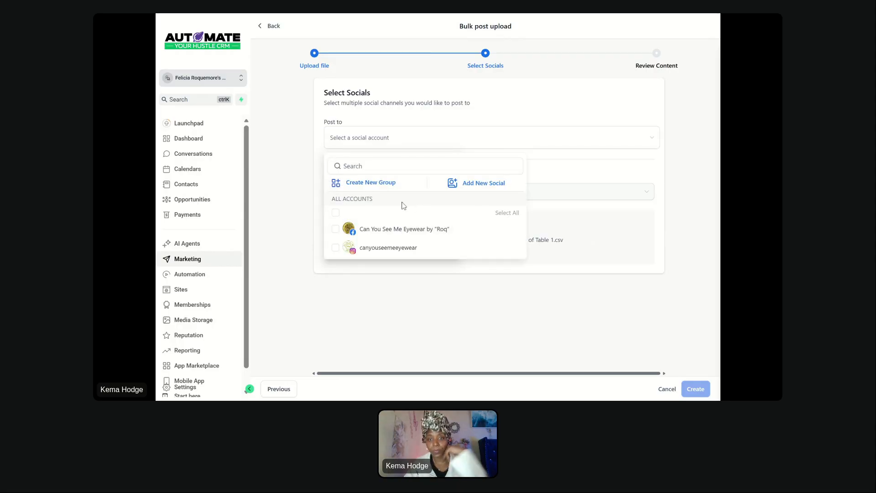
pyautogui.click(336, 229)
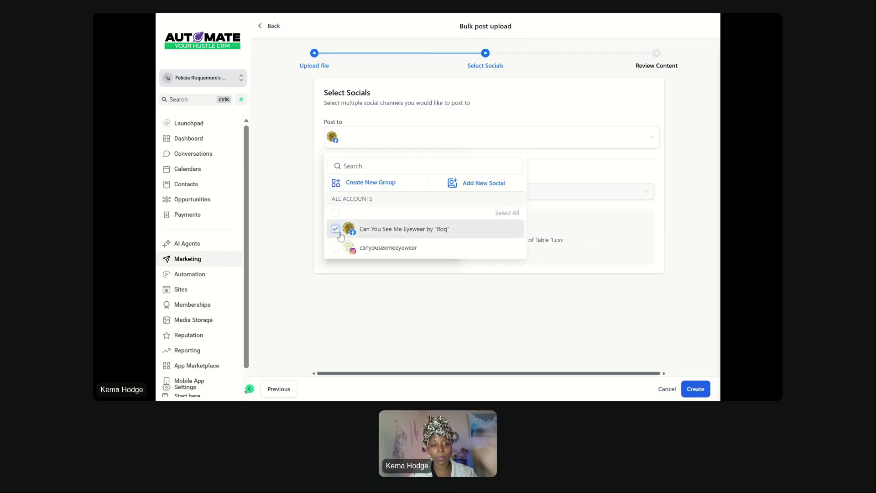
pyautogui.click(338, 248)
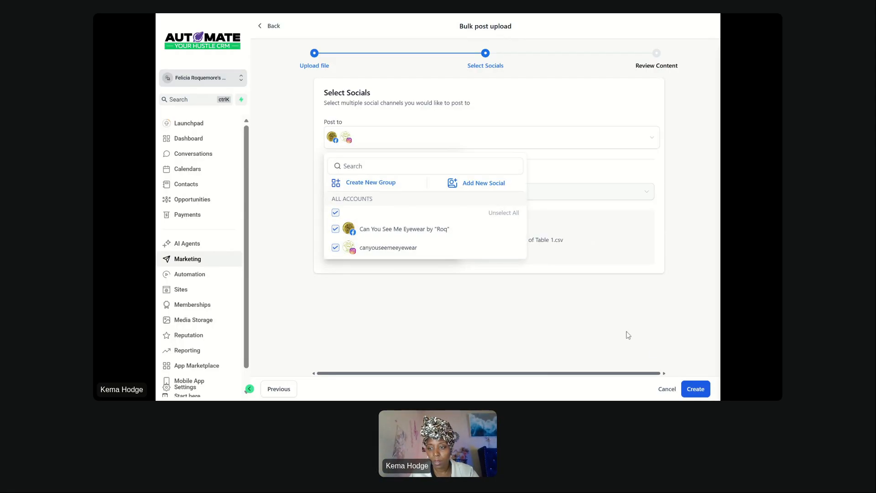
pyautogui.click(695, 389)
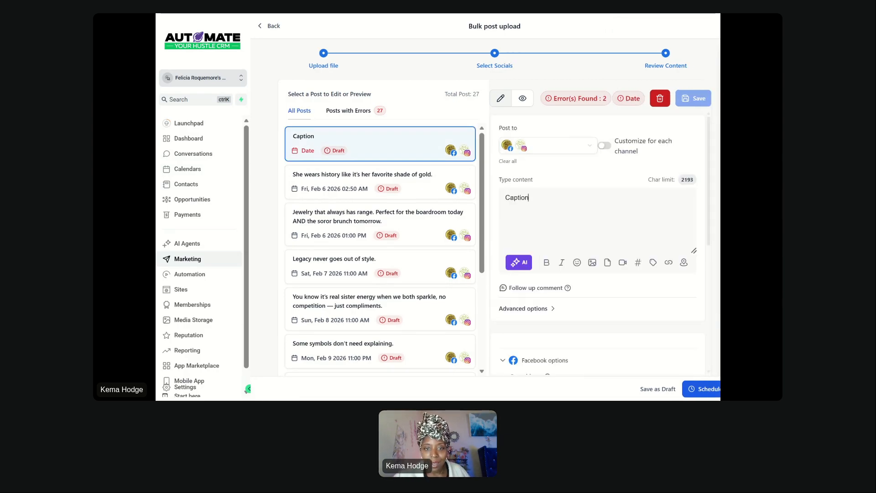
# Browse the imported posts and open the Wed, Feb 18 2026 post captioned "Service, scholarship, style — but make it luxe.".
pyautogui.scroll(-2, 380, 251)
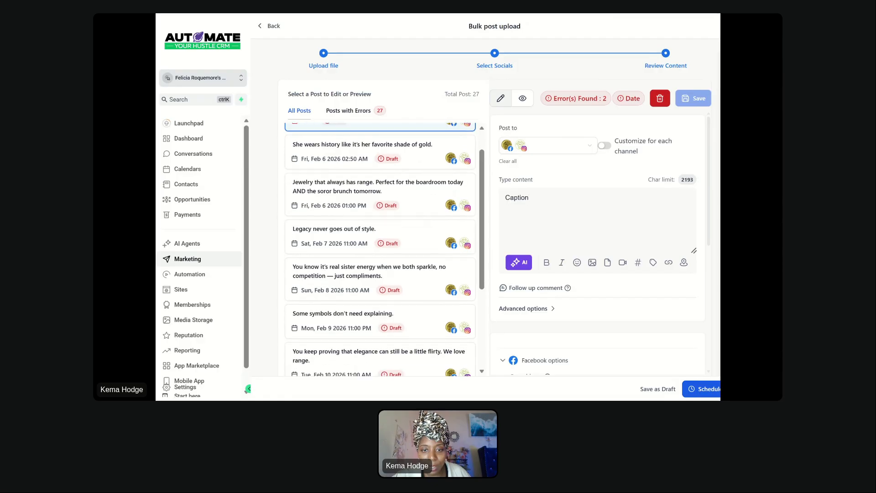
pyautogui.scroll(-4, 380, 251)
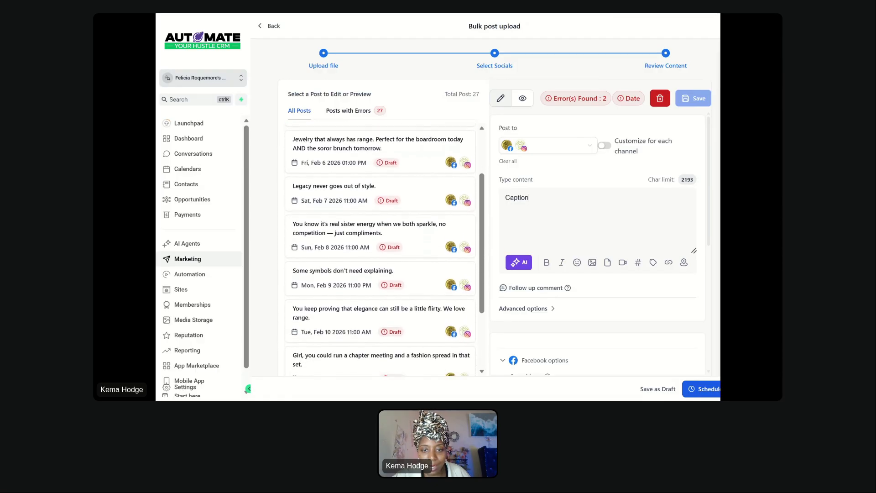
pyautogui.scroll(-12, 360, 235)
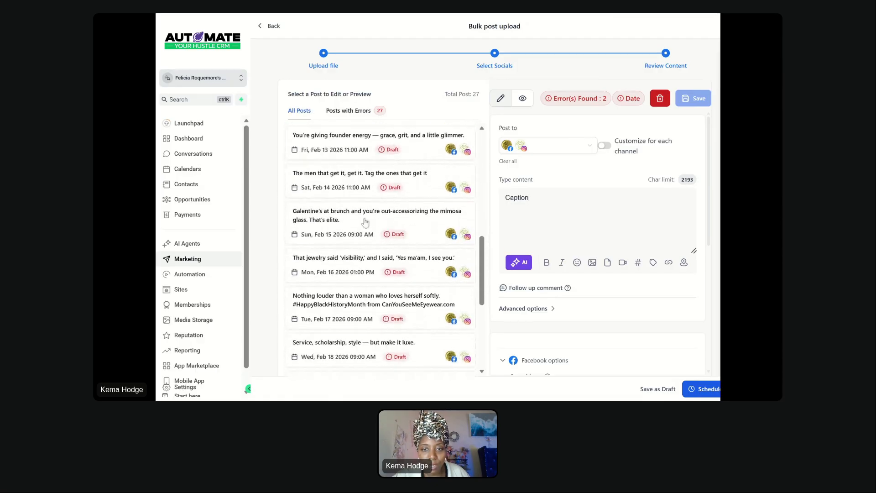
pyautogui.scroll(-7, 359, 235)
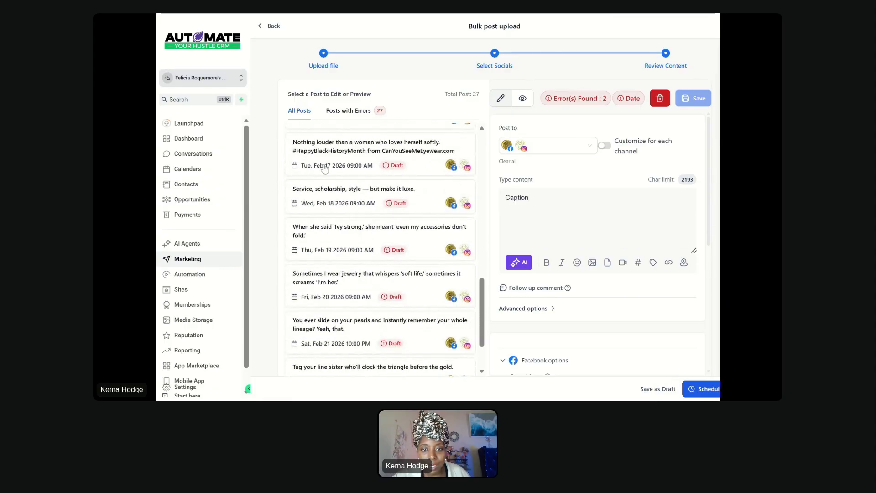
pyautogui.click(337, 195)
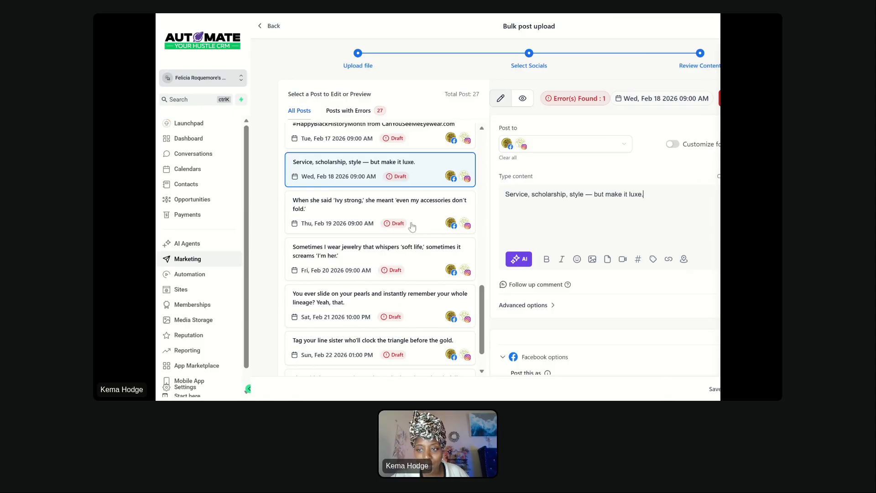
# Check the error on the Thu, Feb 19 2026 post and save the bulk upload as a draft.
pyautogui.click(349, 229)
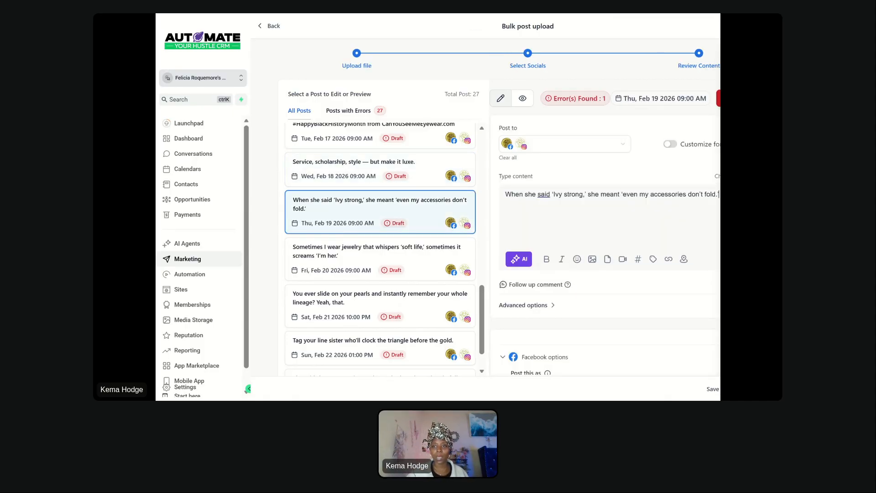
pyautogui.click(579, 104)
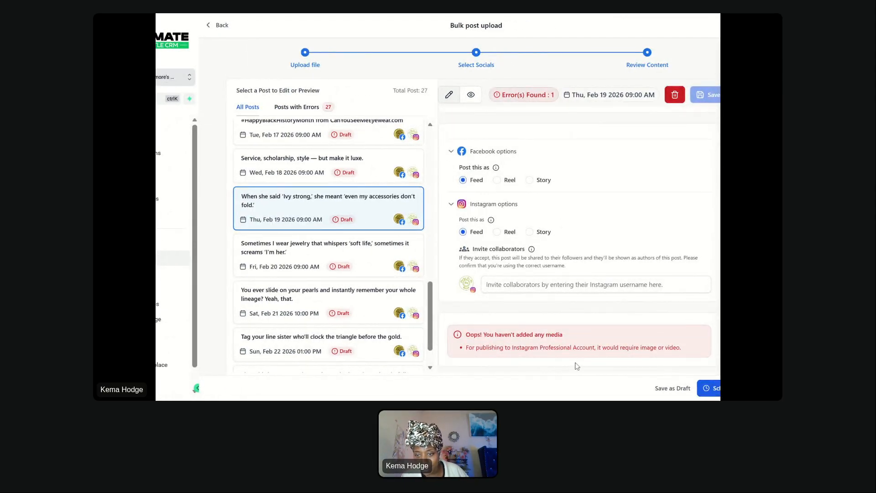
pyautogui.click(672, 388)
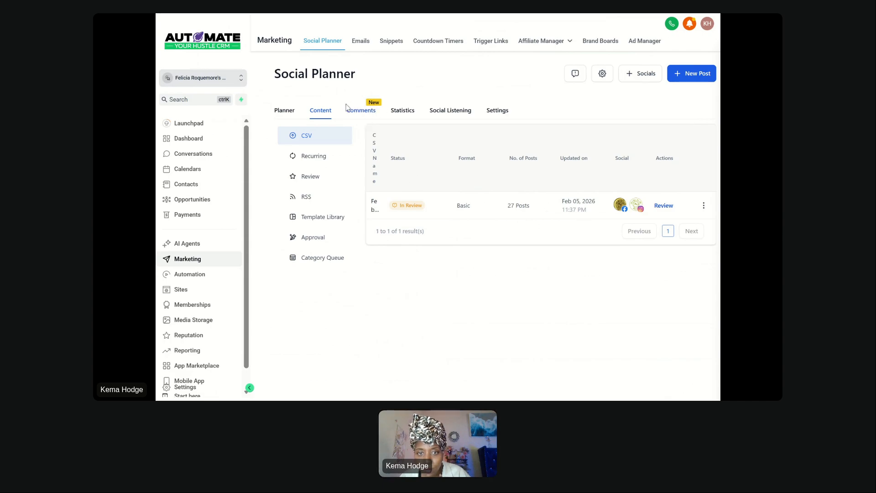
# Look for the uploaded posts in the planner list and check its date range.
pyautogui.click(283, 112)
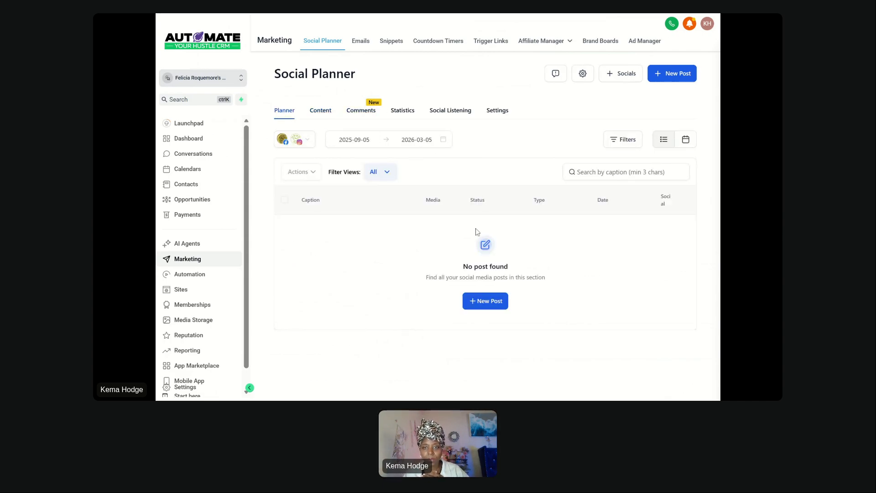
pyautogui.click(366, 139)
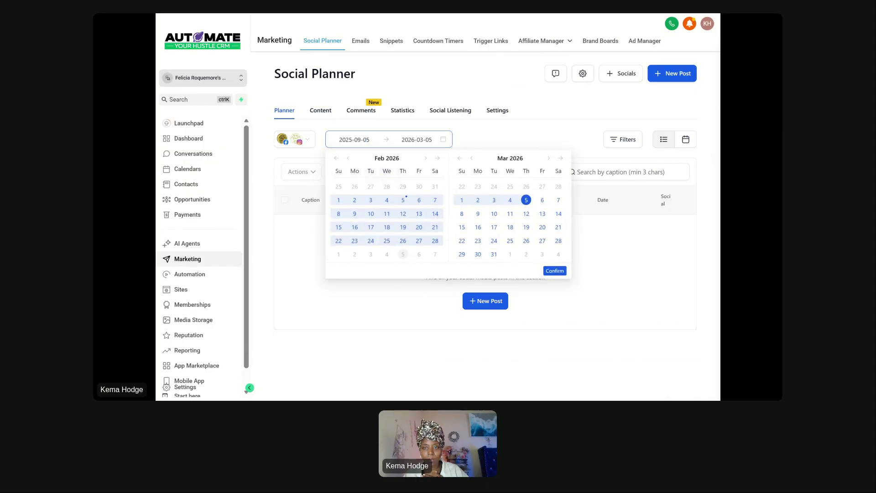
pyautogui.click(612, 264)
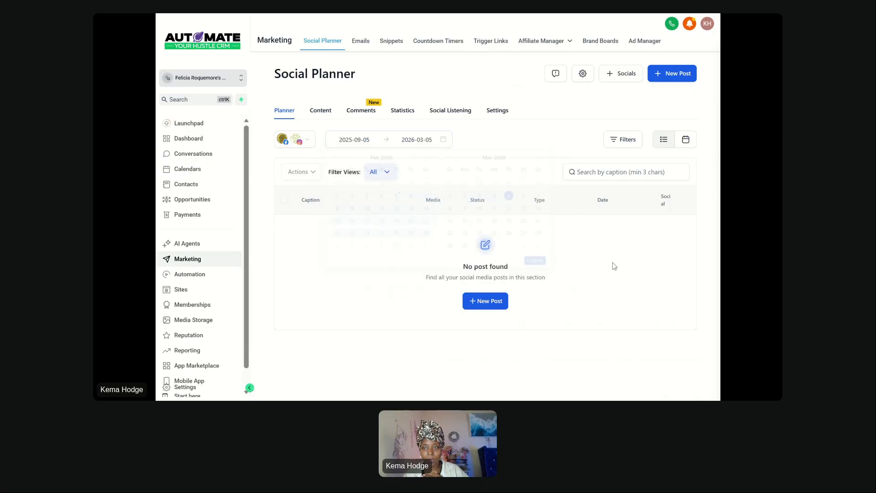
# Filter the planner's posts by status so that only Draft is selected.
pyautogui.click(631, 136)
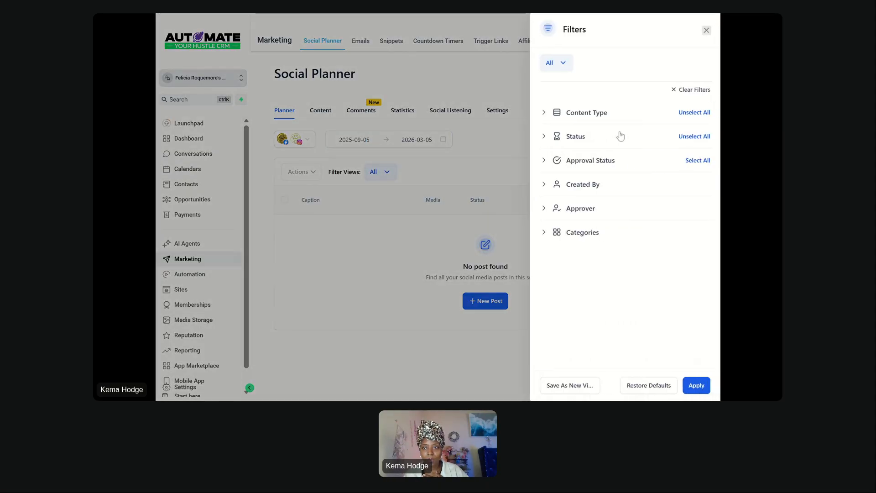
pyautogui.click(564, 144)
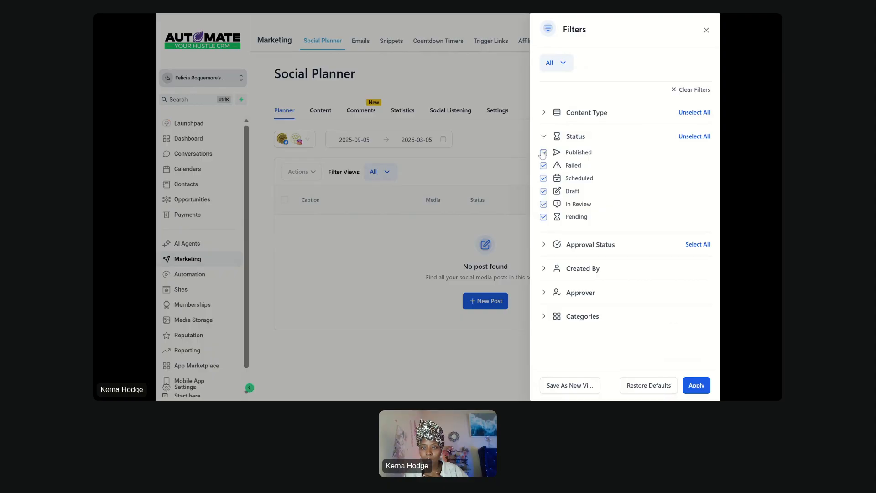
pyautogui.click(694, 136)
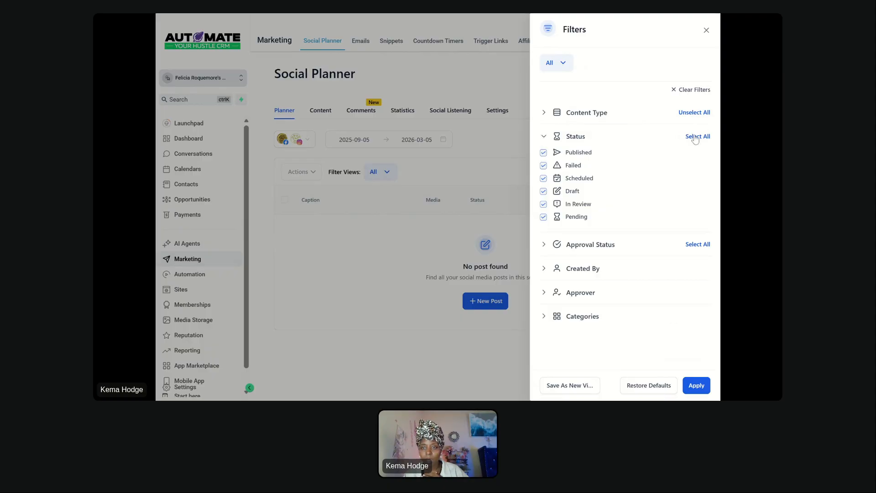
pyautogui.click(543, 191)
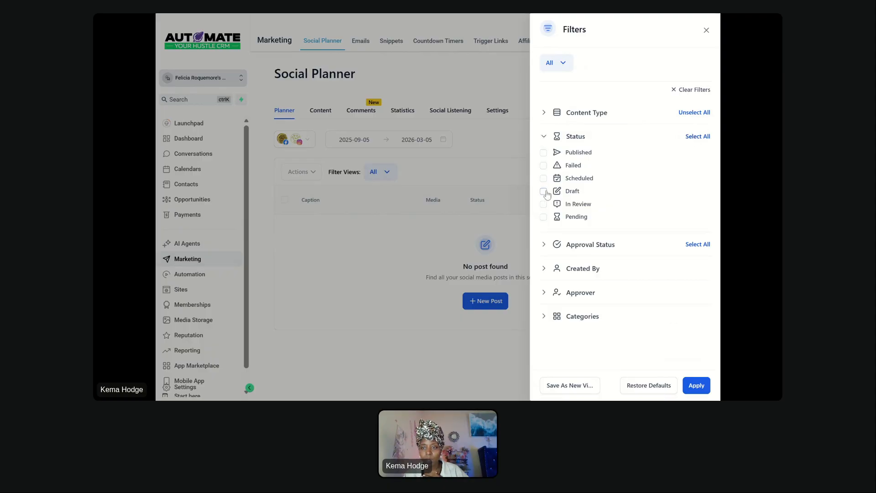
pyautogui.click(695, 386)
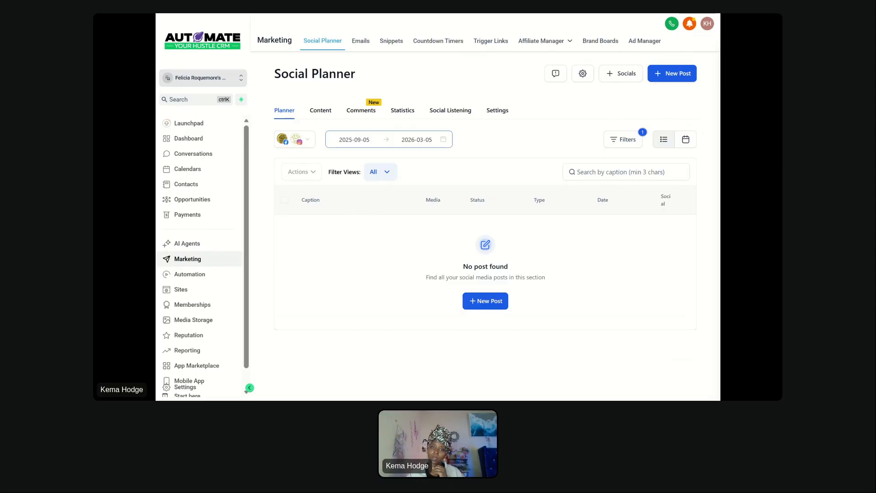
# Reopen the February CSV upload from the content list for review and save it as a draft again.
pyautogui.click(328, 114)
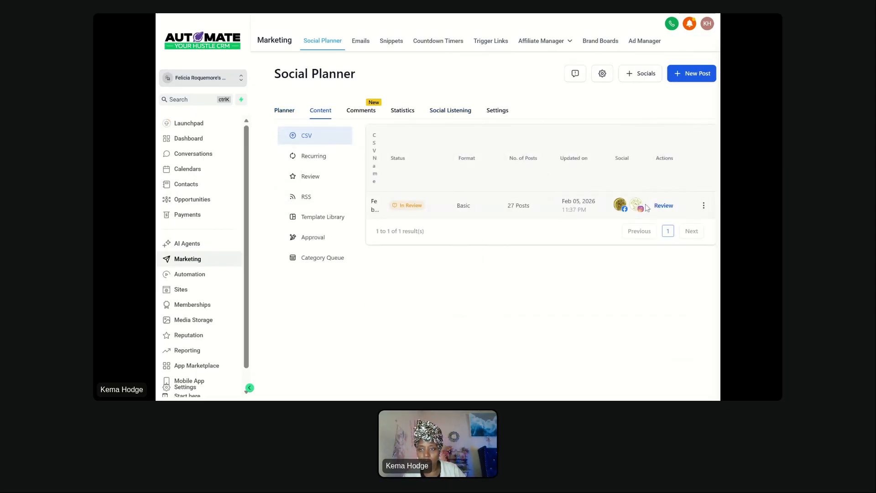
pyautogui.click(663, 207)
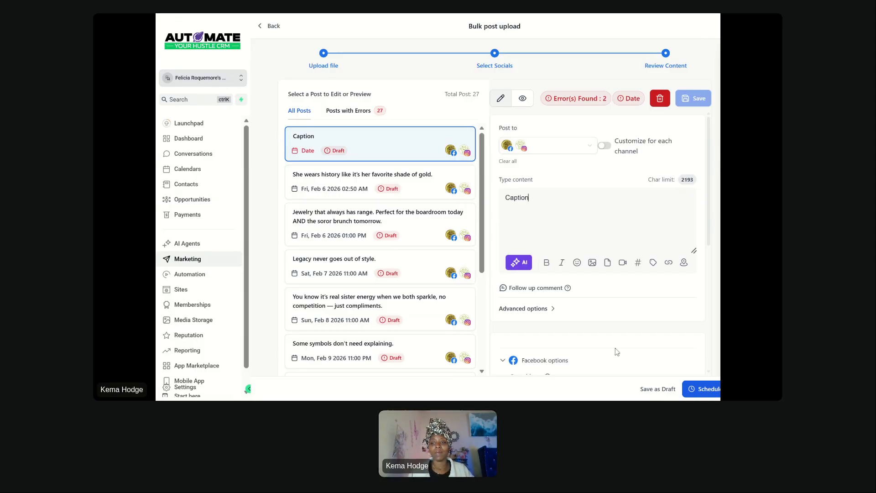
pyautogui.click(656, 389)
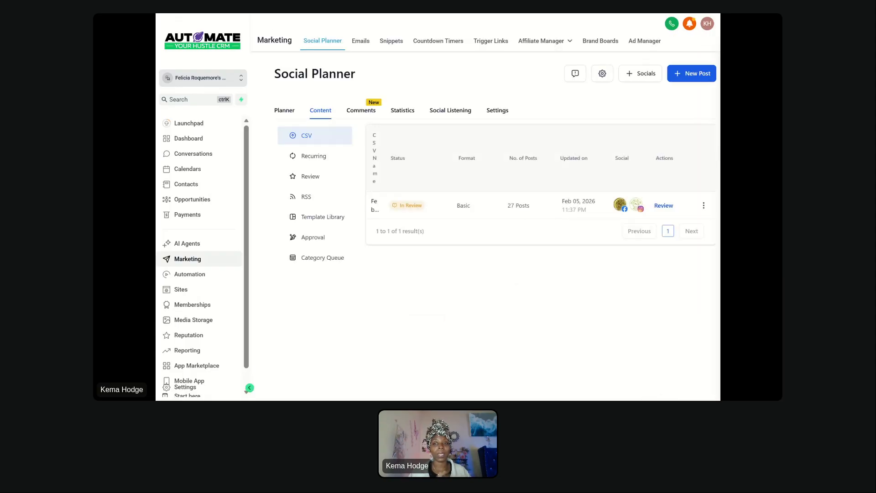